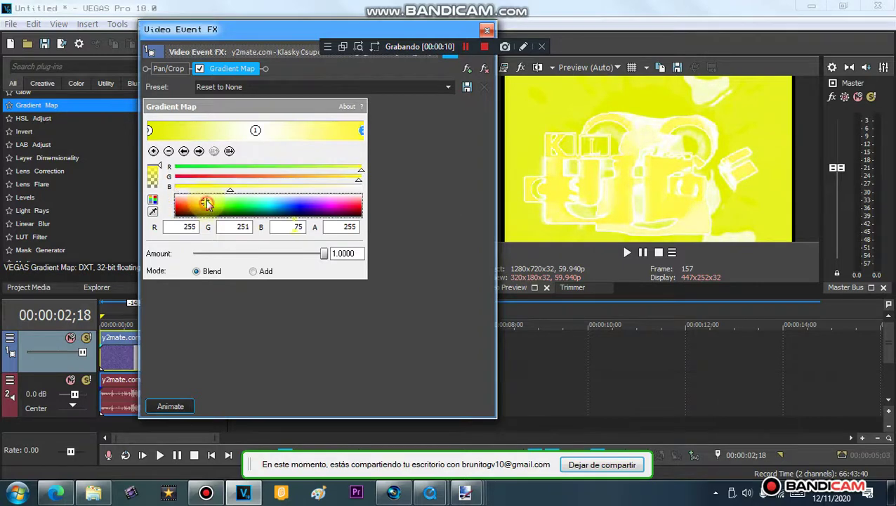
Set the first color point of the Gradient Map to dark yellow with RGB 210, 183, 0.
{"action": "left_click", "coordinate": [149, 130]}
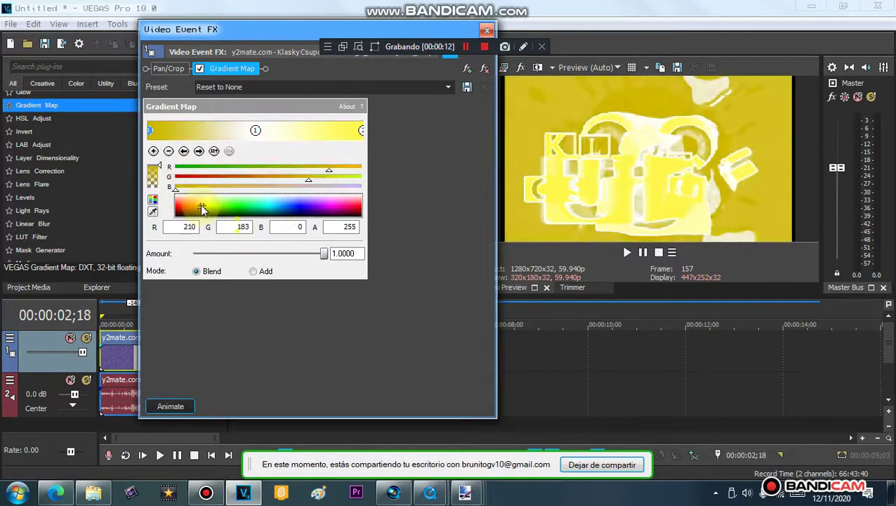
{"action": "left_click", "coordinate": [487, 29]}
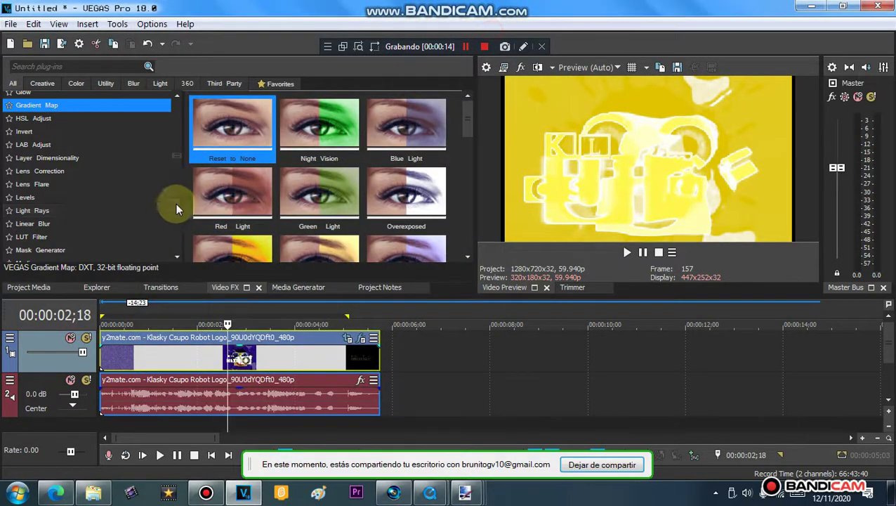
Add the NewBlue AE Ghost effect to the robot logo clip, continuing without activation, and choose its Ice Sculpture preset.
{"action": "scroll", "coordinate": [174, 202], "scroll_direction": "down", "scroll_amount": 8}
{"action": "left_click", "coordinate": [100, 121]}
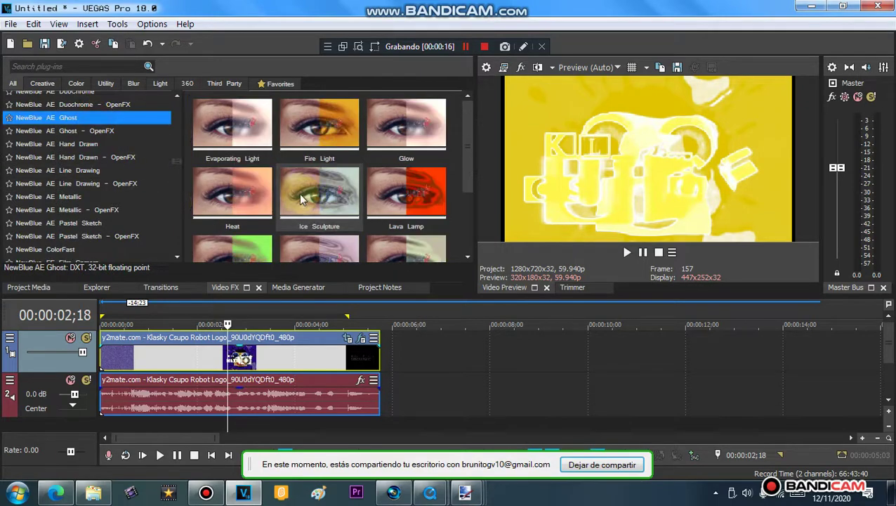
{"action": "left_click_drag", "start_coordinate": [320, 144], "coordinate": [287, 294]}
{"action": "left_click_drag", "start_coordinate": [298, 351], "coordinate": [298, 352]}
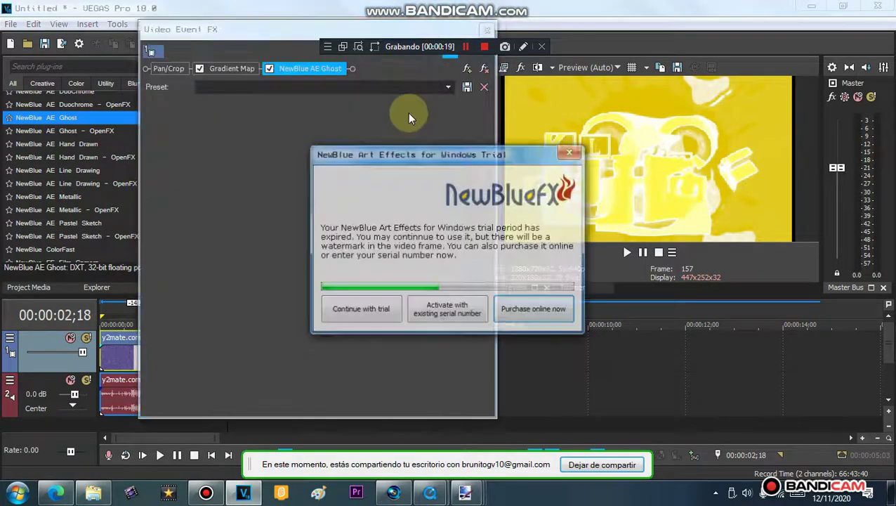
{"action": "left_click", "coordinate": [571, 152]}
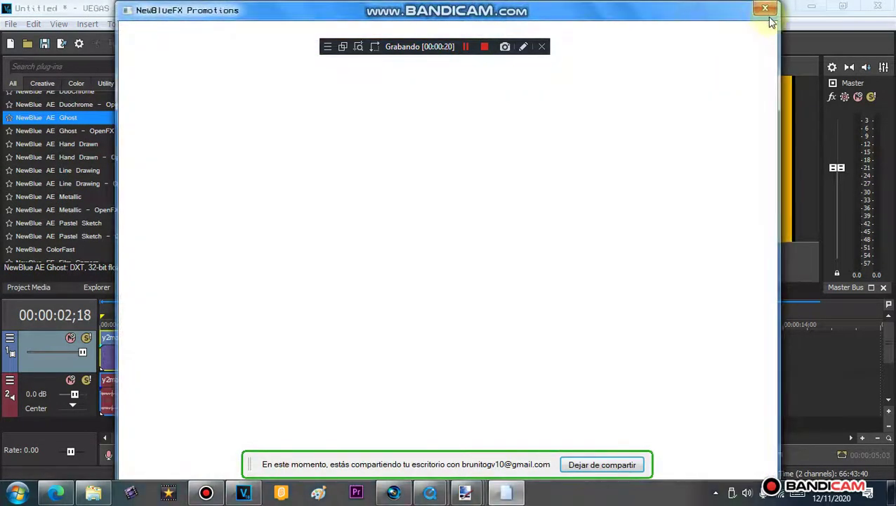
{"action": "left_click", "coordinate": [766, 10]}
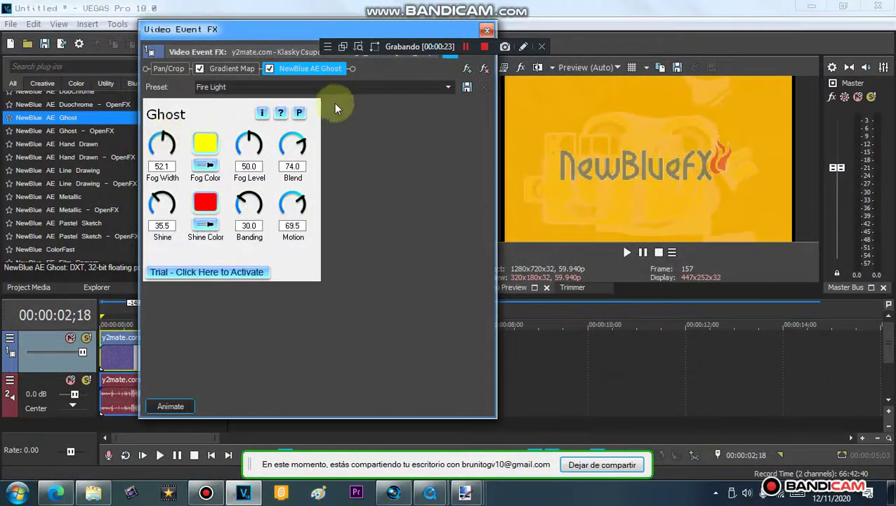
{"action": "left_click", "coordinate": [436, 85]}
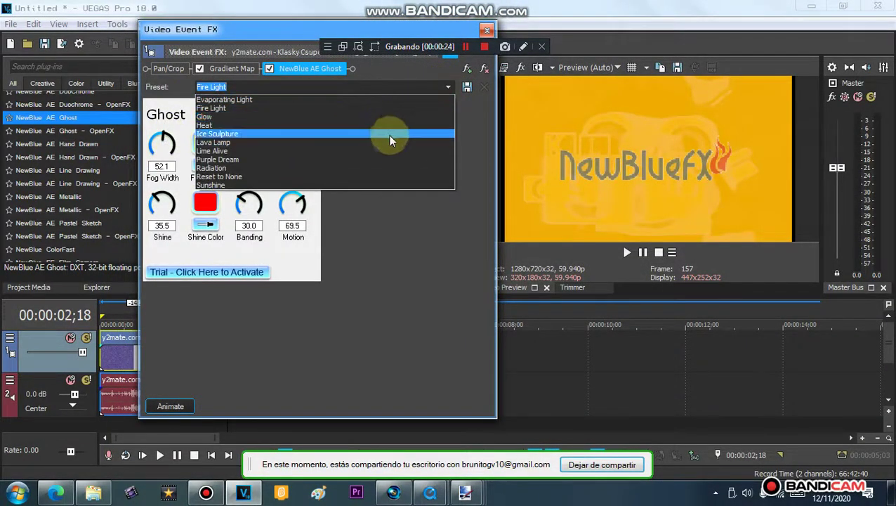
{"action": "left_click", "coordinate": [387, 134]}
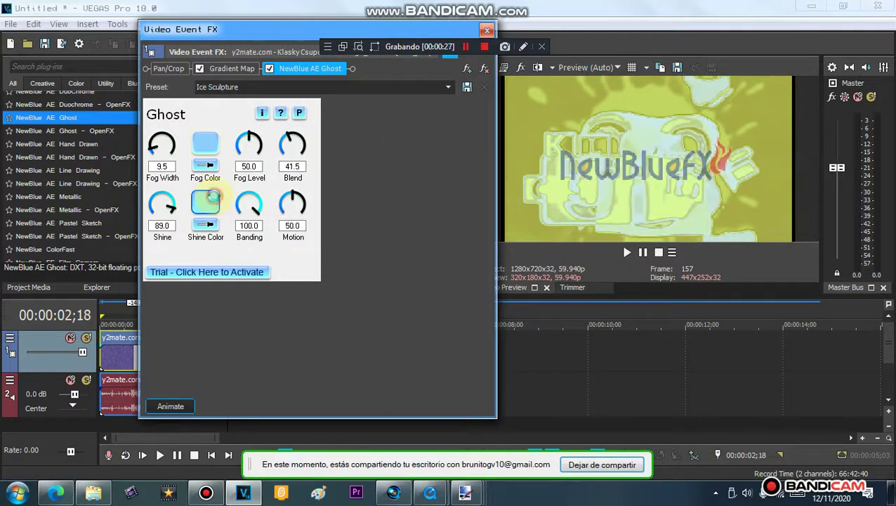
Set the Ghost effect's shine color to light orange and its fog color to light yellow (245, 243, 146).
{"action": "left_click", "coordinate": [212, 199]}
{"action": "left_click_drag", "start_coordinate": [321, 92], "coordinate": [316, 72]}
{"action": "left_click", "coordinate": [172, 247]}
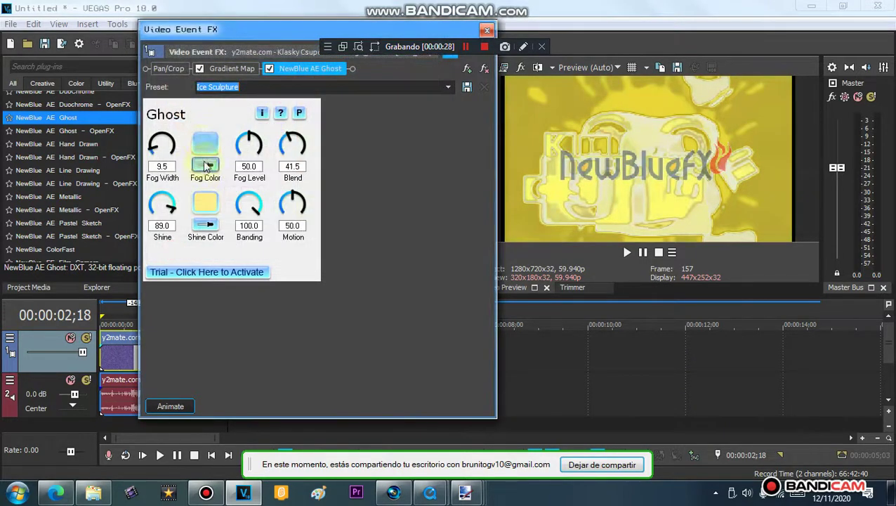
{"action": "left_click", "coordinate": [205, 203]}
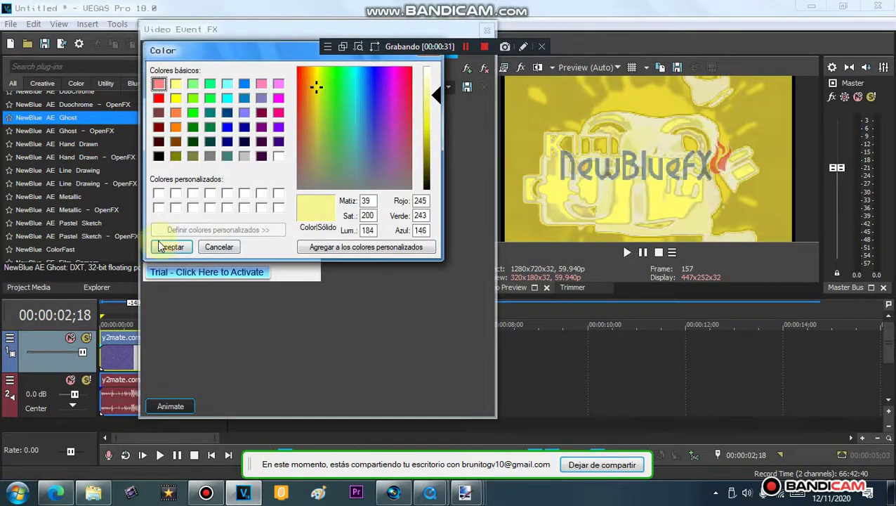
{"action": "left_click", "coordinate": [153, 246]}
{"action": "left_click", "coordinate": [487, 29]}
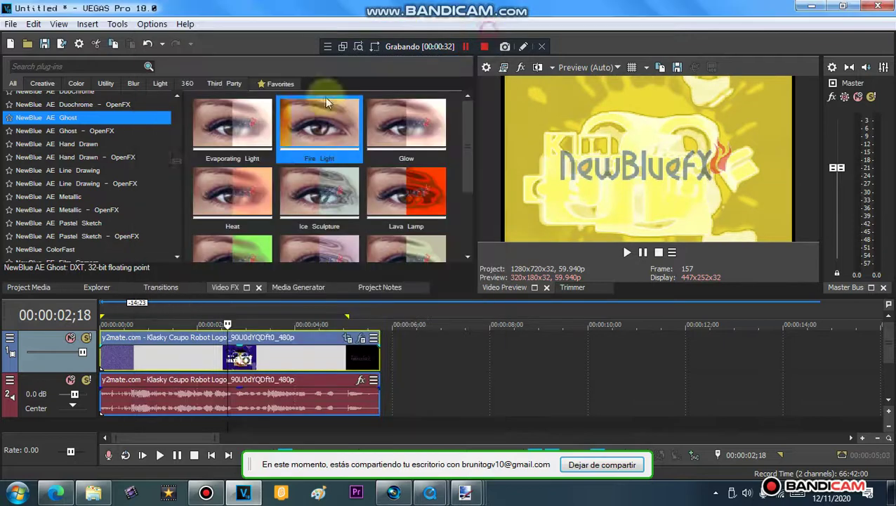
Add the NewBlue AE Metallic effect with the Copper preset to the robot logo clip.
{"action": "left_click", "coordinate": [101, 145]}
{"action": "left_click", "coordinate": [109, 173]}
{"action": "left_click", "coordinate": [135, 198]}
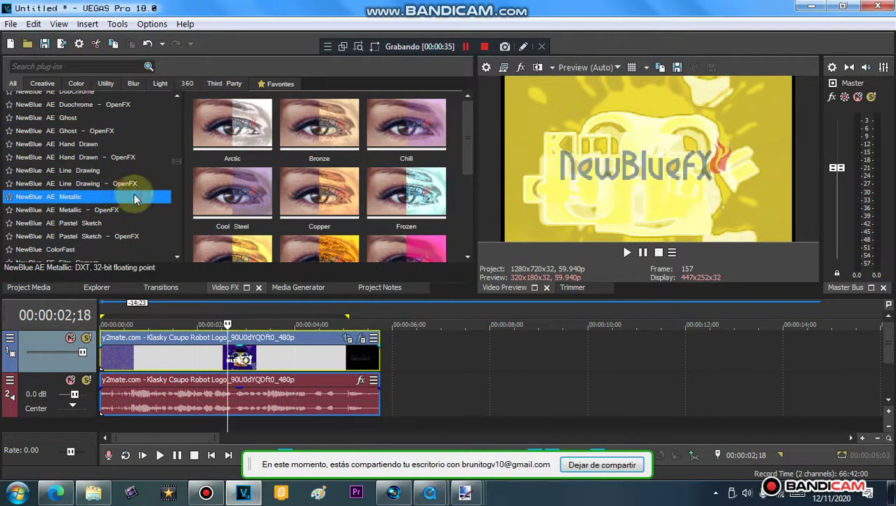
{"action": "left_click_drag", "start_coordinate": [336, 203], "coordinate": [298, 344]}
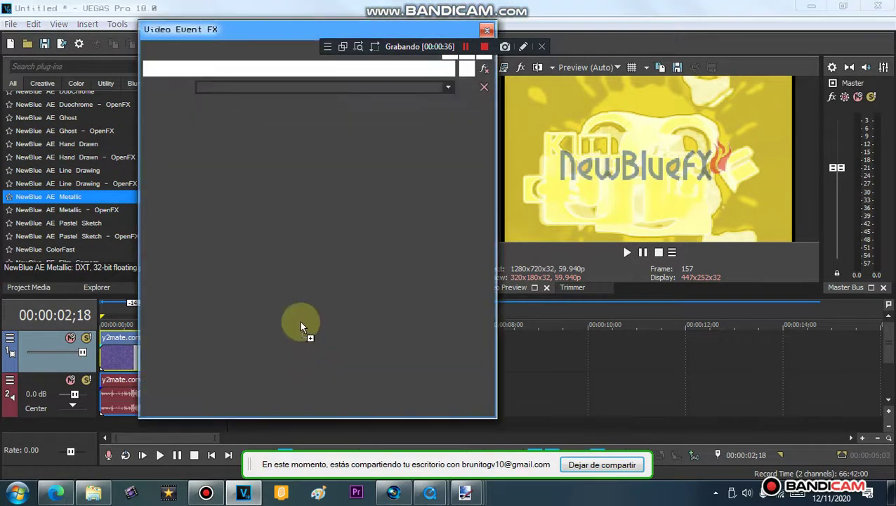
Darken the Ghost effect's fog color to a deep olive yellow.
{"action": "left_click", "coordinate": [291, 69]}
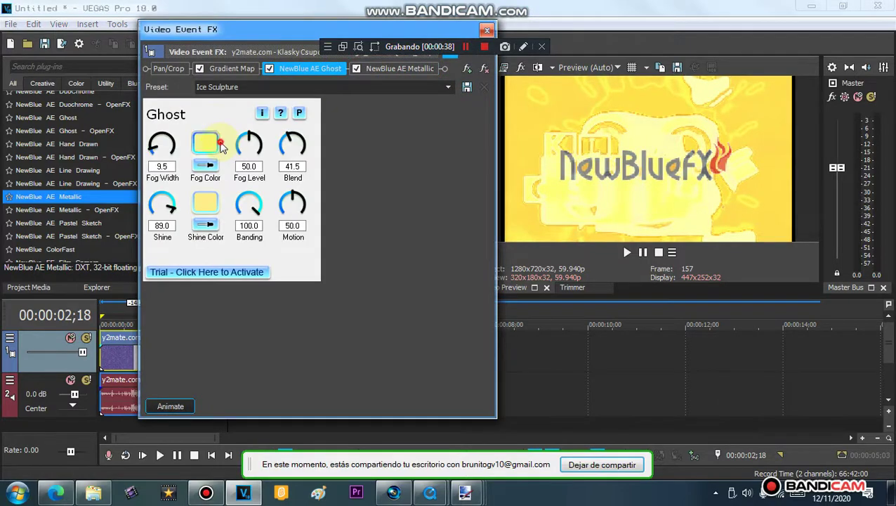
{"action": "left_click", "coordinate": [219, 144]}
{"action": "left_click", "coordinate": [432, 149]}
{"action": "left_click", "coordinate": [170, 248]}
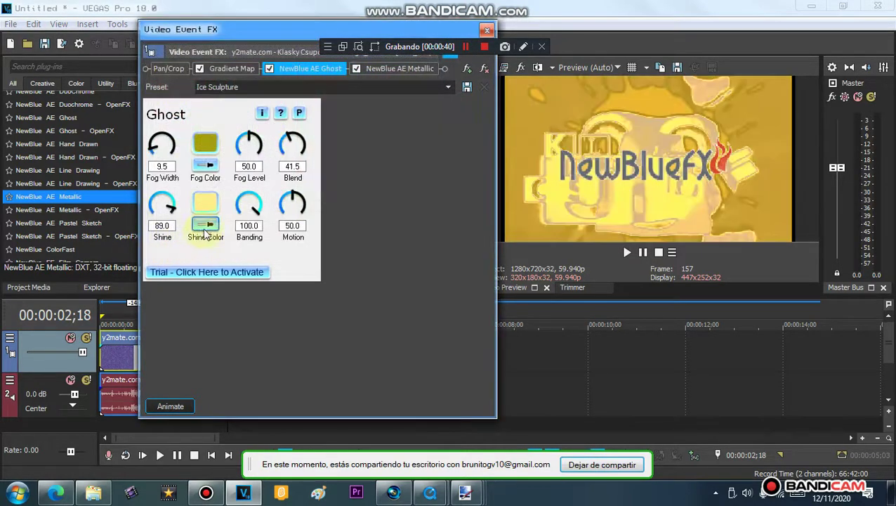
{"action": "left_click", "coordinate": [488, 32]}
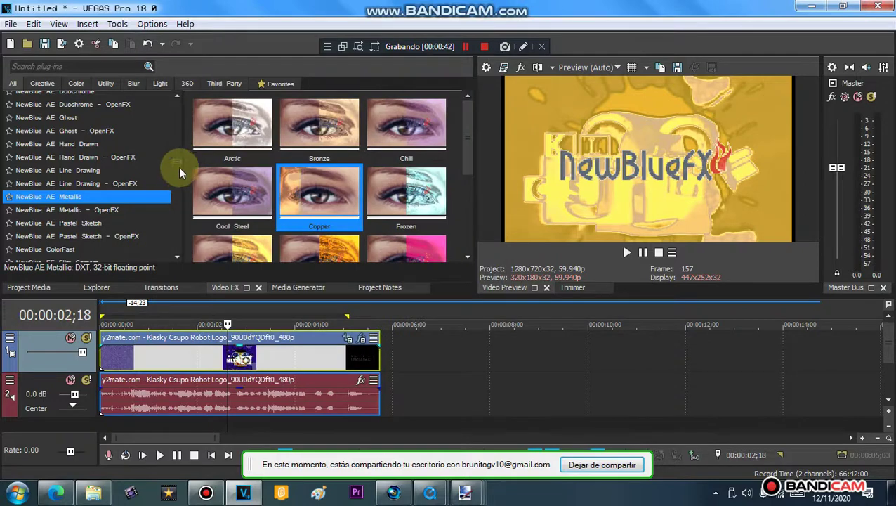
Add the NewBlue ME Wiggle effect with the Fun House preset to the logo clip and set its strength to 45.
{"action": "left_click_drag", "start_coordinate": [178, 175], "coordinate": [175, 216]}
{"action": "left_click", "coordinate": [92, 154]}
{"action": "left_click_drag", "start_coordinate": [232, 196], "coordinate": [243, 355]}
{"action": "left_click", "coordinate": [158, 142]}
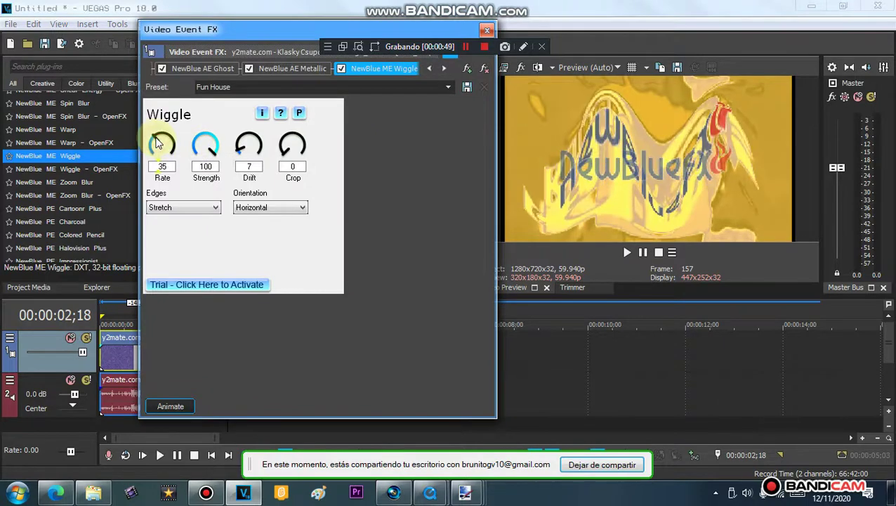
{"action": "left_click", "coordinate": [205, 141]}
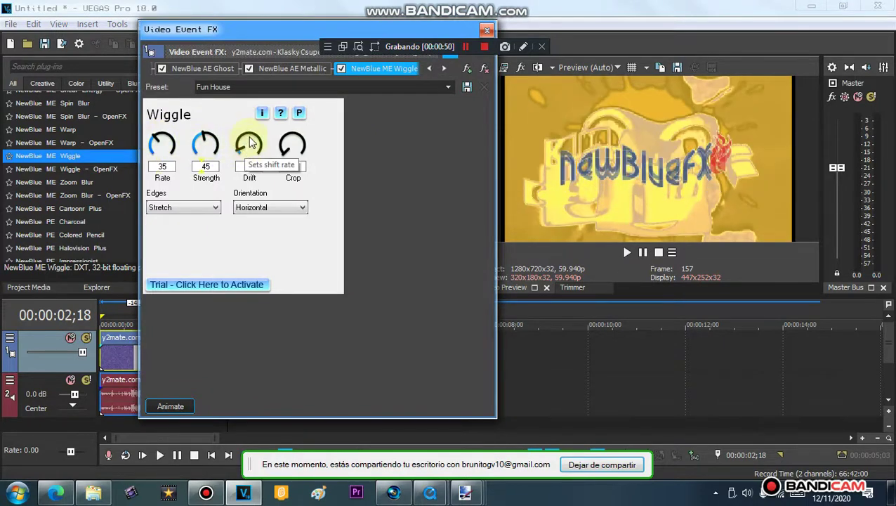
{"action": "left_click", "coordinate": [250, 143]}
{"action": "left_click", "coordinate": [488, 31]}
Add a second Wiggle effect with the Dream preset to the logo clip, with rate 14 and strength 42.
{"action": "left_click_drag", "start_coordinate": [316, 146], "coordinate": [326, 339]}
{"action": "left_click", "coordinate": [151, 146]}
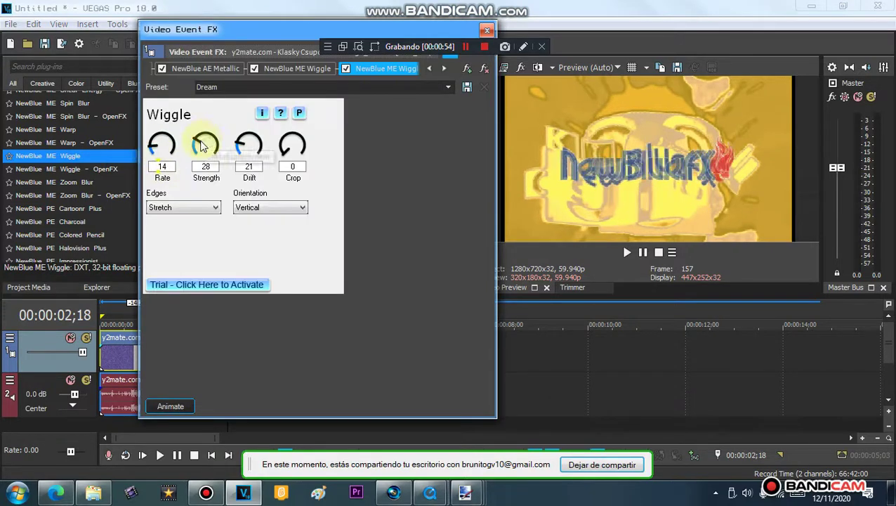
{"action": "left_click_drag", "start_coordinate": [203, 145], "coordinate": [205, 142]}
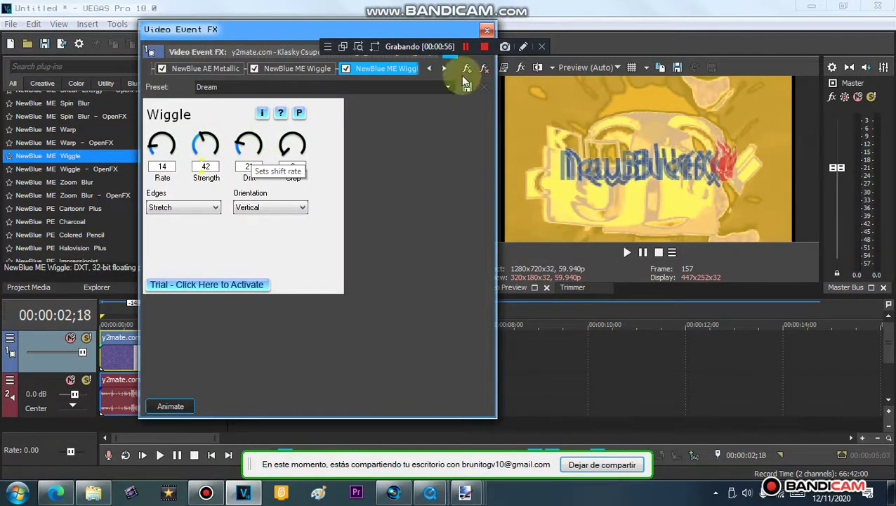
{"action": "left_click", "coordinate": [487, 30]}
Add a third Wiggle effect to the logo clip, switch it to the Fun House preset and lower its rate to 15.
{"action": "left_click_drag", "start_coordinate": [257, 194], "coordinate": [269, 334]}
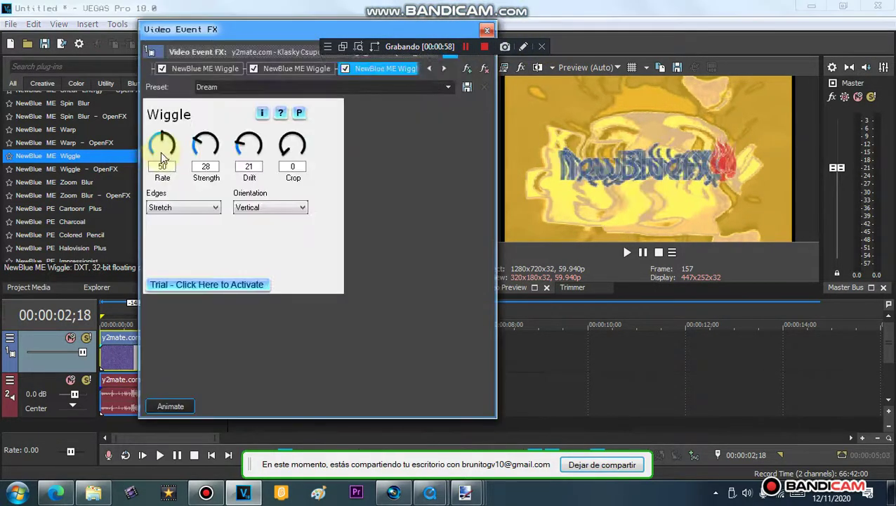
{"action": "left_click", "coordinate": [448, 87]}
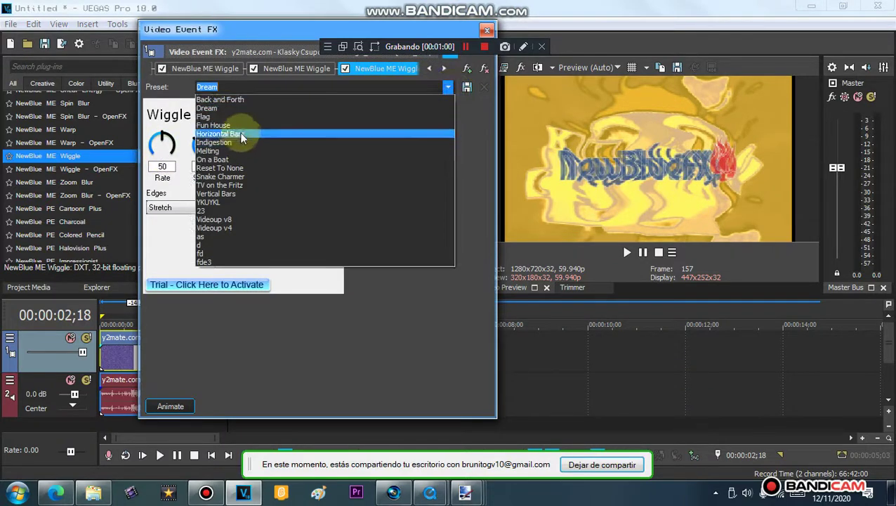
{"action": "left_click", "coordinate": [225, 120]}
{"action": "left_click_drag", "start_coordinate": [152, 148], "coordinate": [156, 145]}
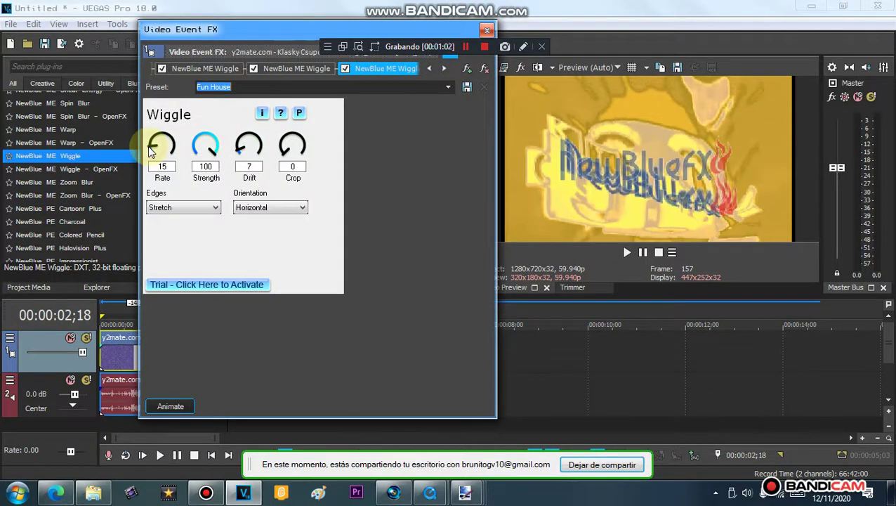
{"action": "left_click_drag", "start_coordinate": [241, 153], "coordinate": [213, 142]}
{"action": "left_click", "coordinate": [487, 31]}
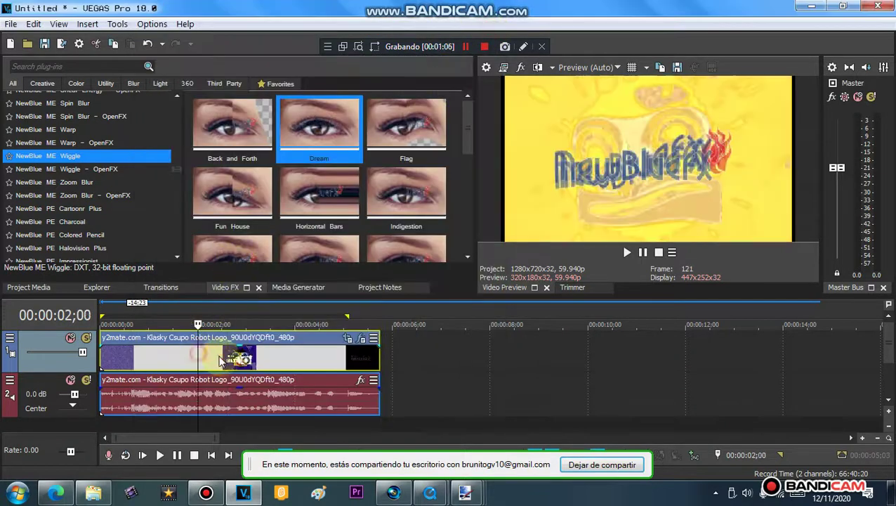
Insert a video track above the logo clip and place the costume3 image from Descargas on it, extended to the clip's end.
{"action": "left_click", "coordinate": [10, 337]}
{"action": "left_click", "coordinate": [60, 154]}
{"action": "left_click", "coordinate": [94, 493]}
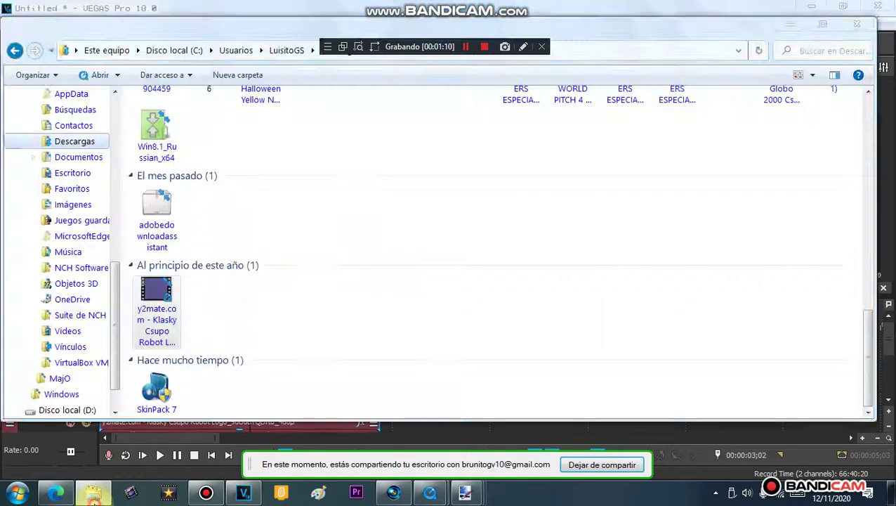
{"action": "left_click", "coordinate": [92, 143]}
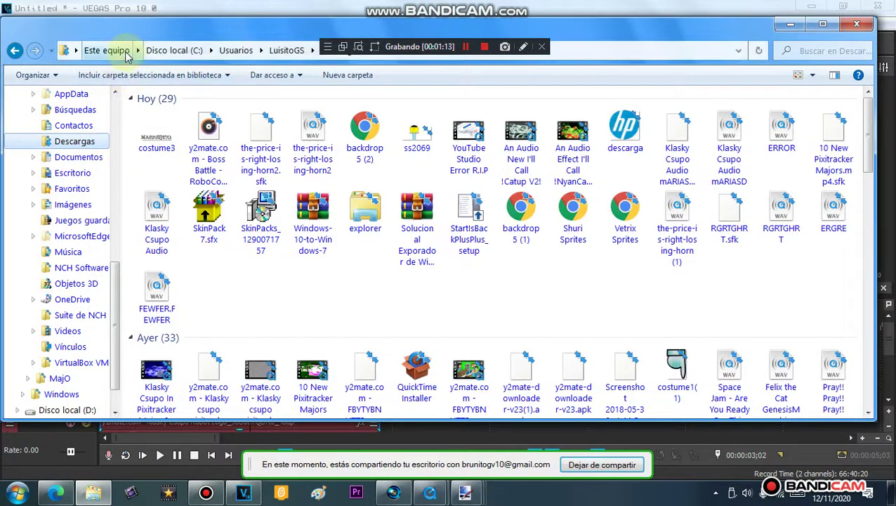
{"action": "left_click_drag", "start_coordinate": [103, 35], "coordinate": [508, 96]}
{"action": "left_click_drag", "start_coordinate": [561, 204], "coordinate": [98, 354]}
{"action": "left_click_drag", "start_coordinate": [343, 356], "coordinate": [380, 359]}
Shrink the costume3 track with Track Motion to about 777 × 437 and move it to the lower right of the frame.
{"action": "left_click", "coordinate": [16, 341]}
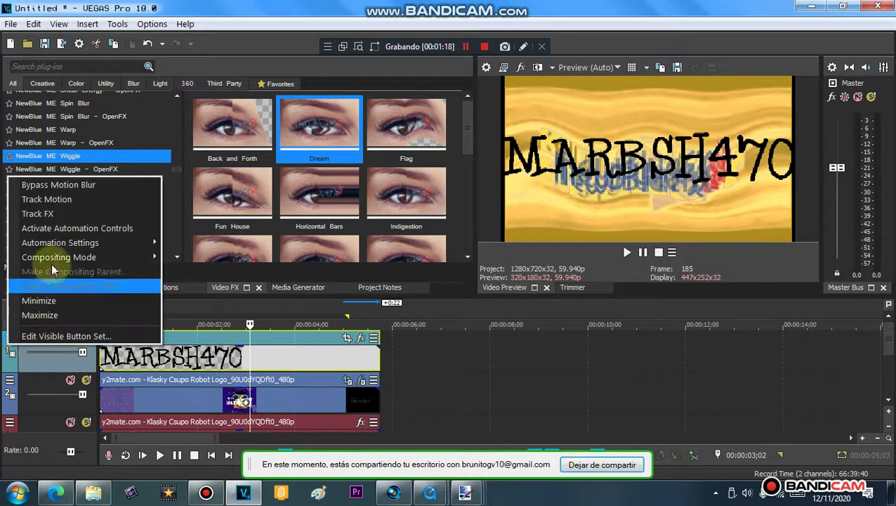
{"action": "left_click", "coordinate": [61, 200]}
{"action": "left_click_drag", "start_coordinate": [243, 262], "coordinate": [270, 300]}
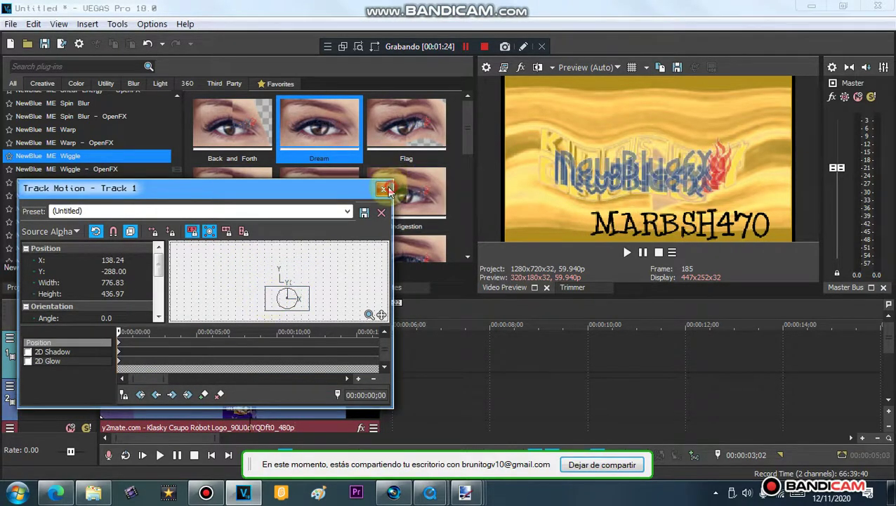
{"action": "left_click", "coordinate": [386, 189]}
Try the TV Simulator effect with the TV Look preset on the costume3 event, and remove it.
{"action": "scroll", "coordinate": [178, 244], "scroll_direction": "down", "scroll_amount": 15}
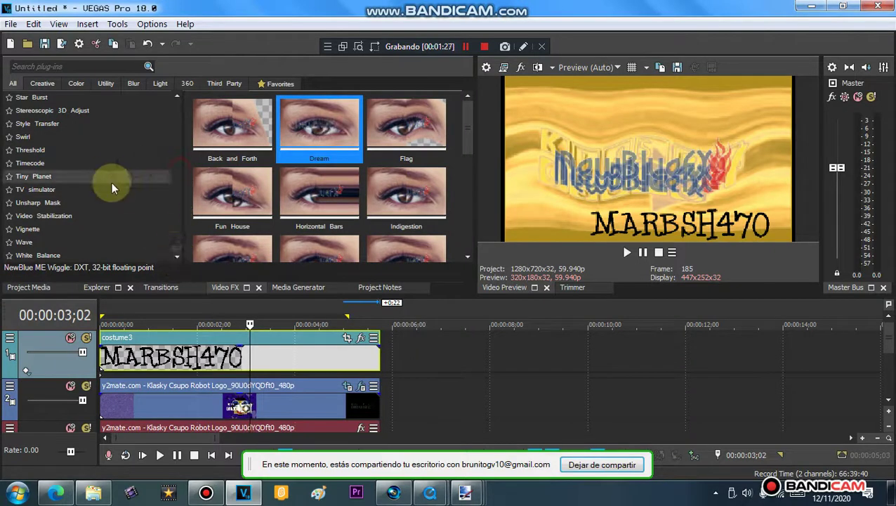
{"action": "left_click", "coordinate": [112, 189]}
{"action": "left_click_drag", "start_coordinate": [304, 137], "coordinate": [245, 275]}
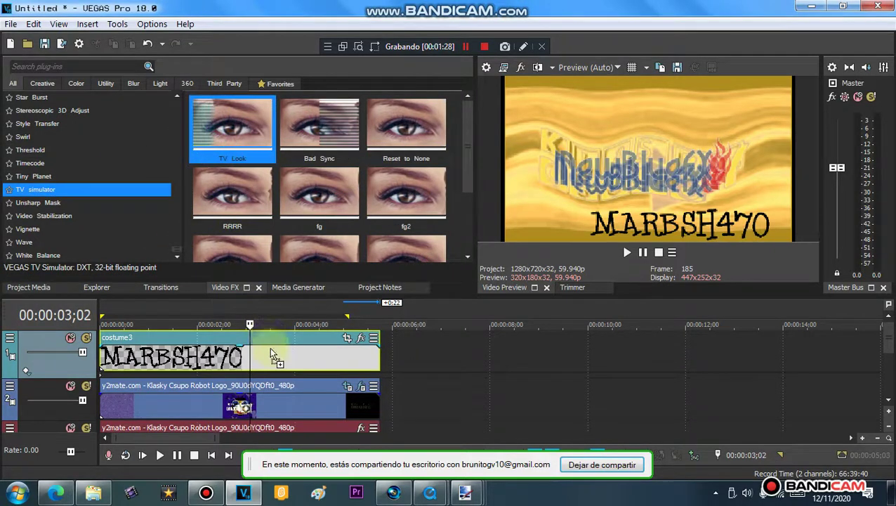
{"action": "left_click_drag", "start_coordinate": [270, 346], "coordinate": [271, 350]}
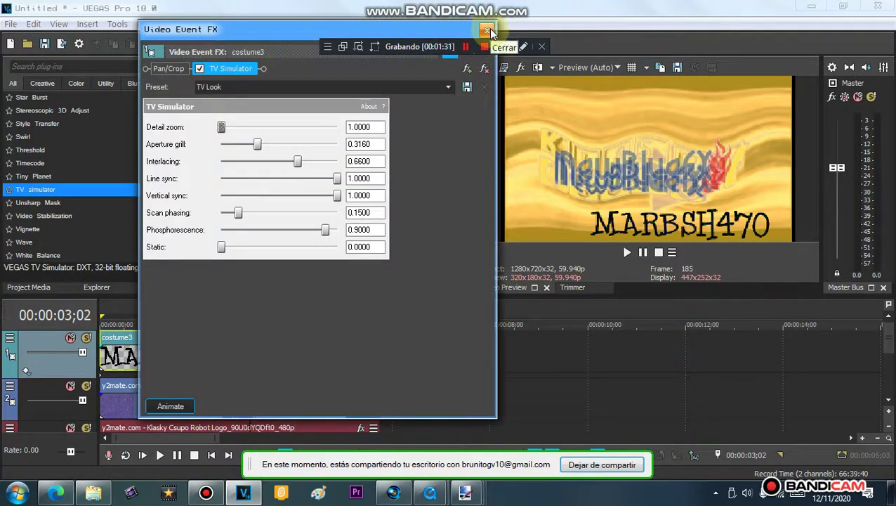
{"action": "left_click", "coordinate": [484, 70]}
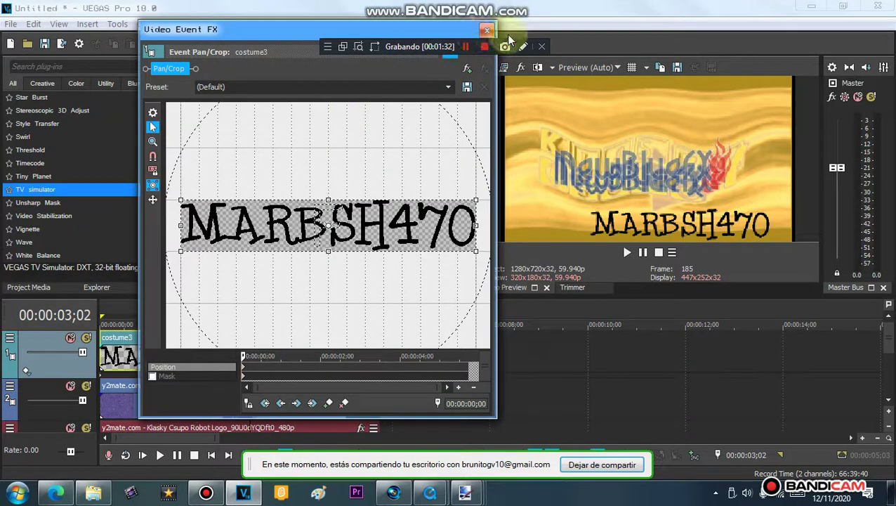
{"action": "left_click", "coordinate": [486, 30]}
Apply the TV Simulator effect with the TV Look preset to track 1 and check a later frame.
{"action": "left_click_drag", "start_coordinate": [468, 356], "coordinate": [468, 356]}
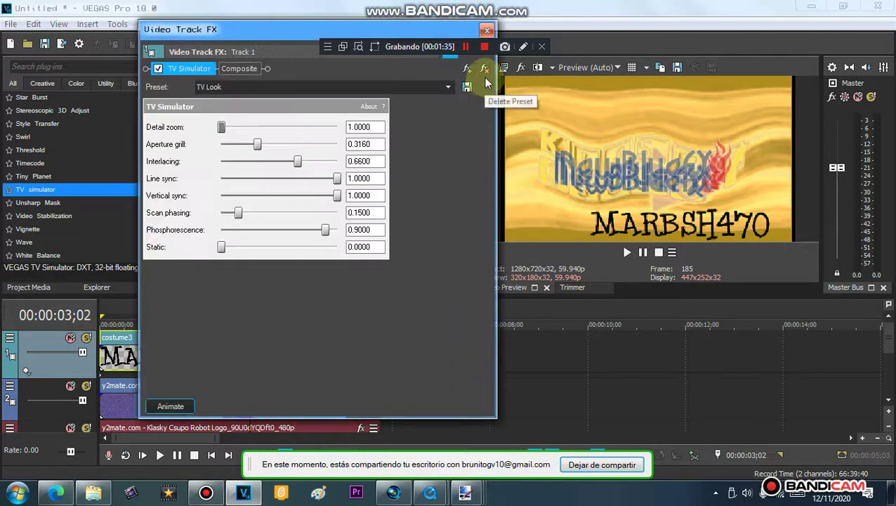
{"action": "left_click", "coordinate": [486, 27]}
{"action": "left_click", "coordinate": [282, 367]}
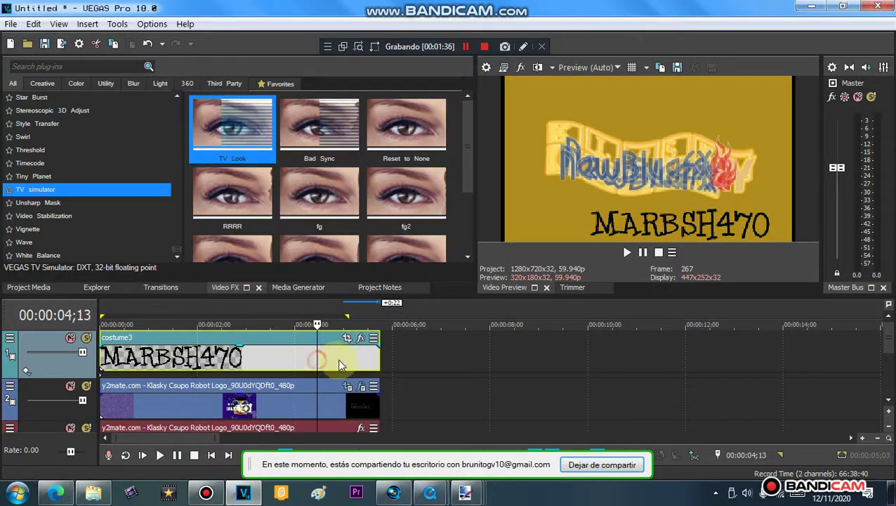
Remove the TV Simulator effect from track 1's effect chain.
{"action": "double_click", "coordinate": [101, 375]}
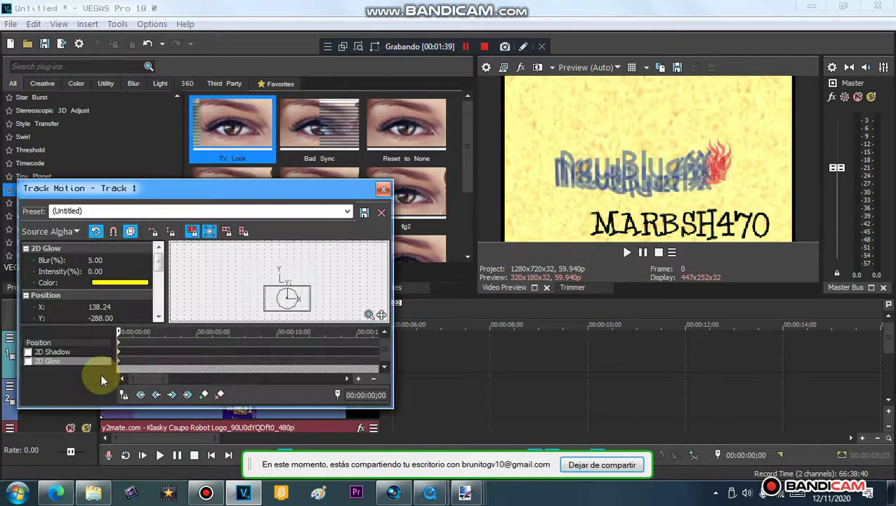
{"action": "left_click", "coordinate": [382, 188]}
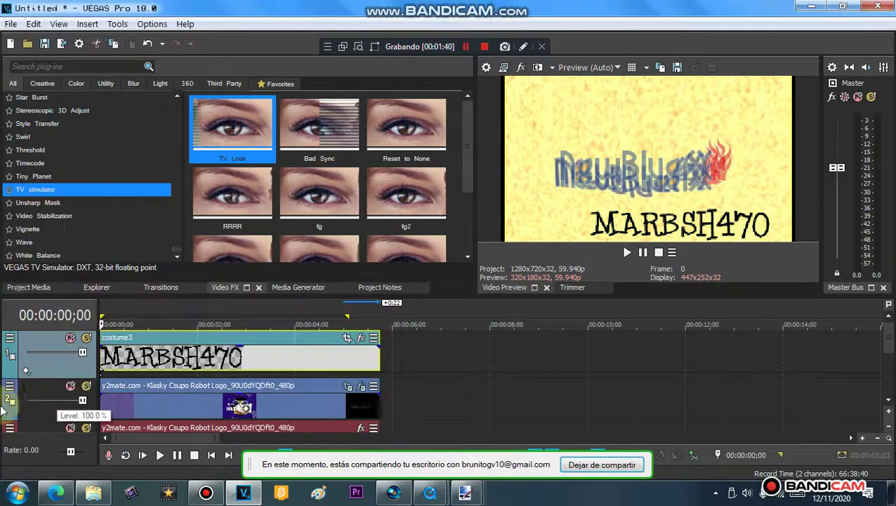
{"action": "left_click", "coordinate": [28, 370]}
{"action": "left_click", "coordinate": [102, 379]}
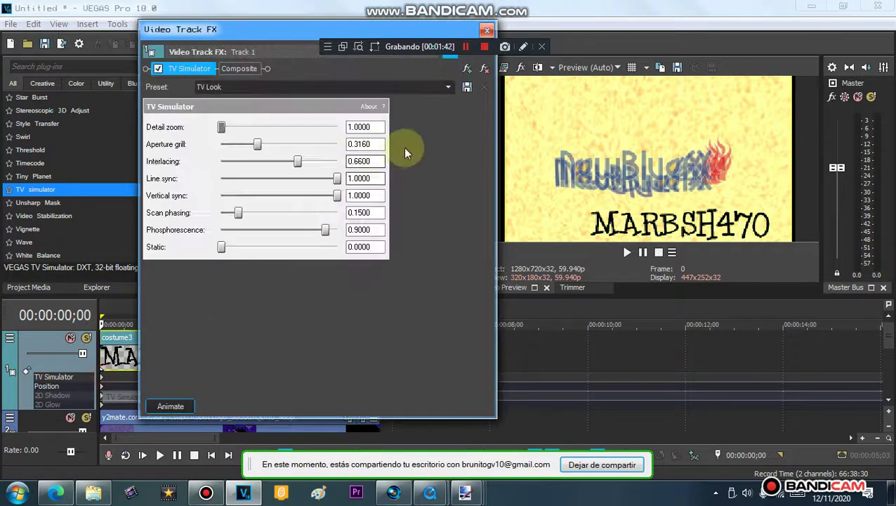
{"action": "left_click", "coordinate": [484, 68]}
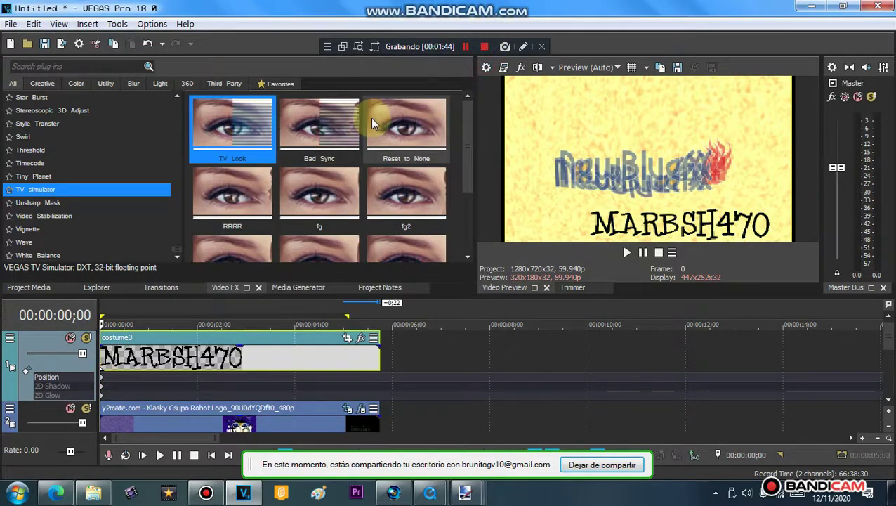
Try the TV Simulator effect on the costume3 event, starting from Bad Sync and switching to the TV Look preset.
{"action": "left_click_drag", "start_coordinate": [309, 126], "coordinate": [310, 355]}
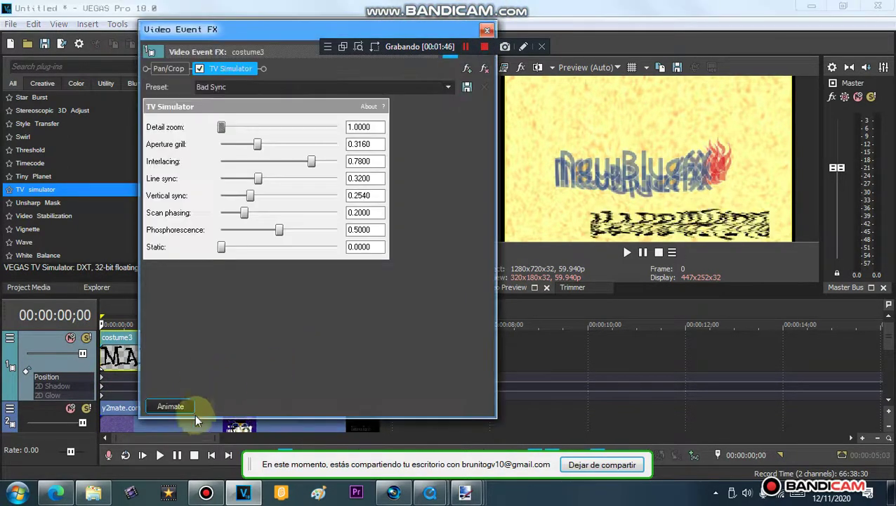
{"action": "left_click", "coordinate": [445, 88]}
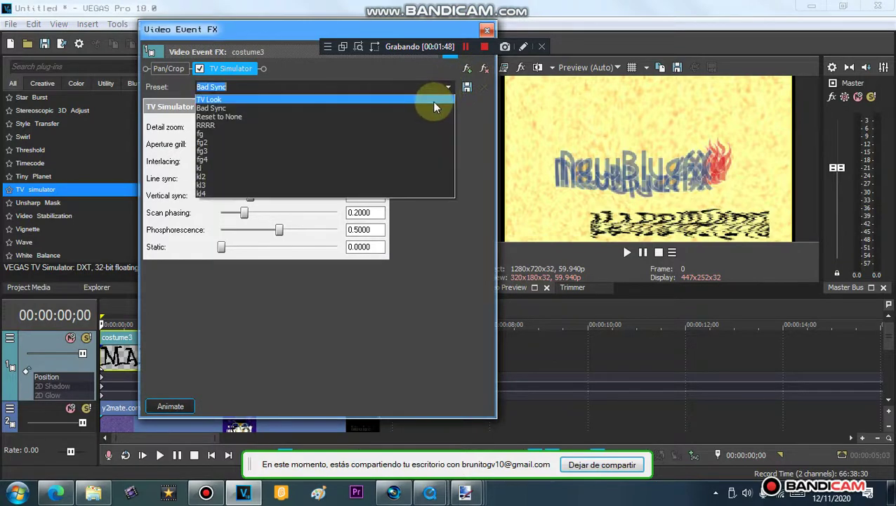
{"action": "left_click", "coordinate": [432, 101]}
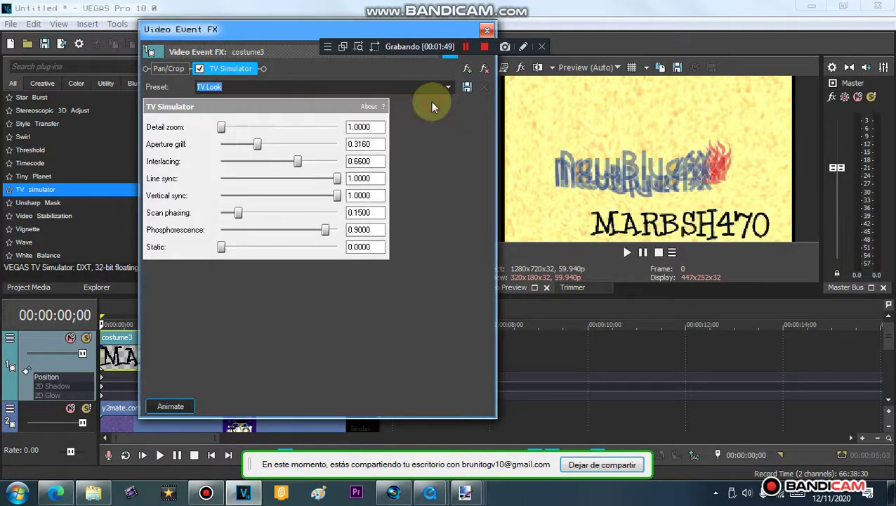
{"action": "left_click", "coordinate": [487, 30]}
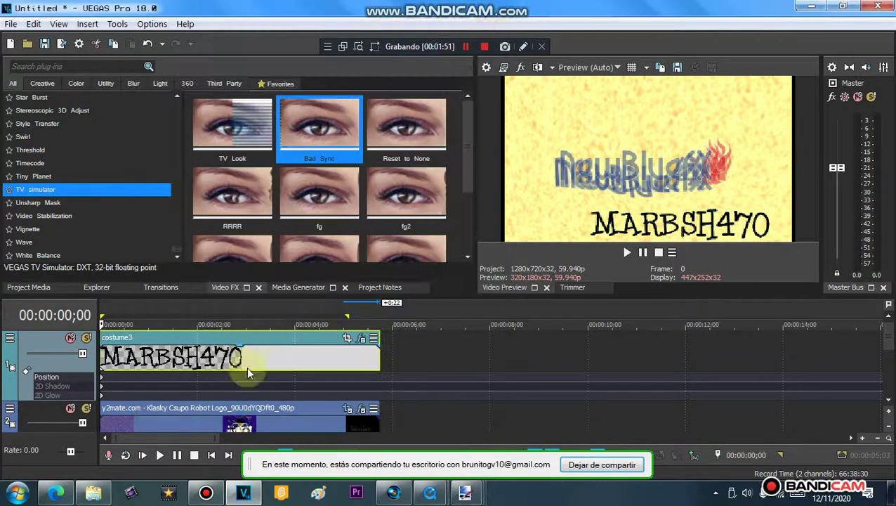
Set the project template to HD 1080-50i (1920x1080, 25.000 fps) in the project properties.
{"action": "left_click", "coordinate": [487, 66]}
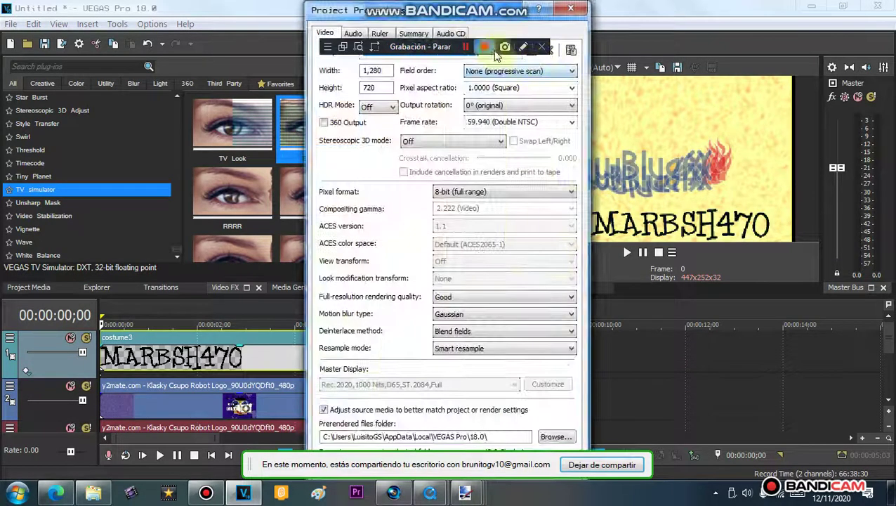
{"action": "left_click_drag", "start_coordinate": [467, 16], "coordinate": [274, 92]}
{"action": "left_click", "coordinate": [324, 126]}
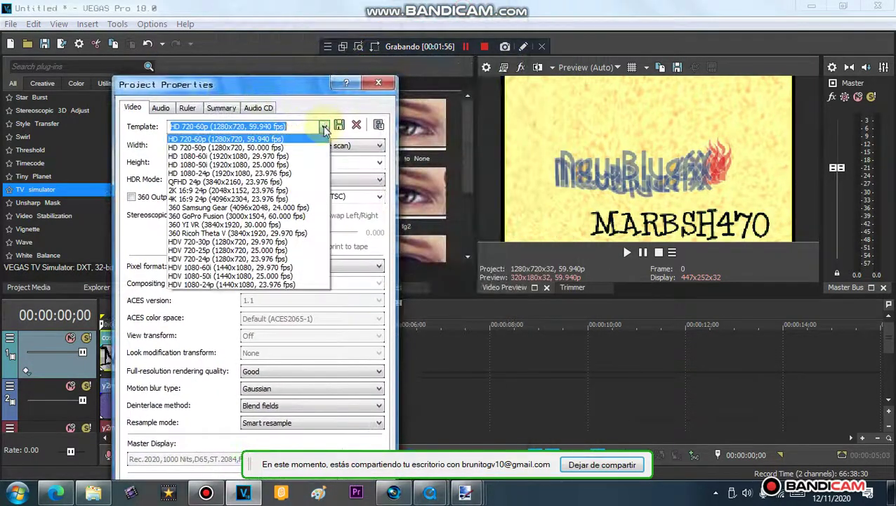
{"action": "left_click", "coordinate": [310, 165]}
{"action": "key", "text": "Return"}
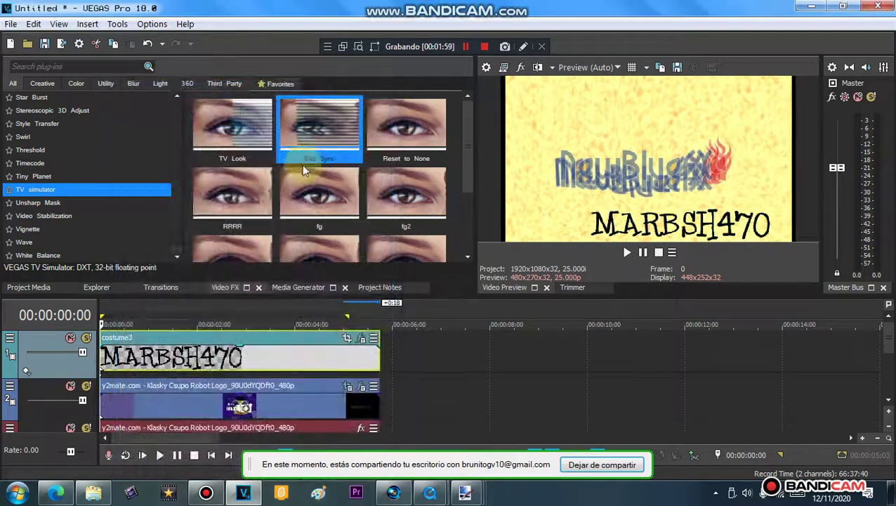
Reset track 1's Track Motion position to the Default preset.
{"action": "left_click", "coordinate": [296, 357]}
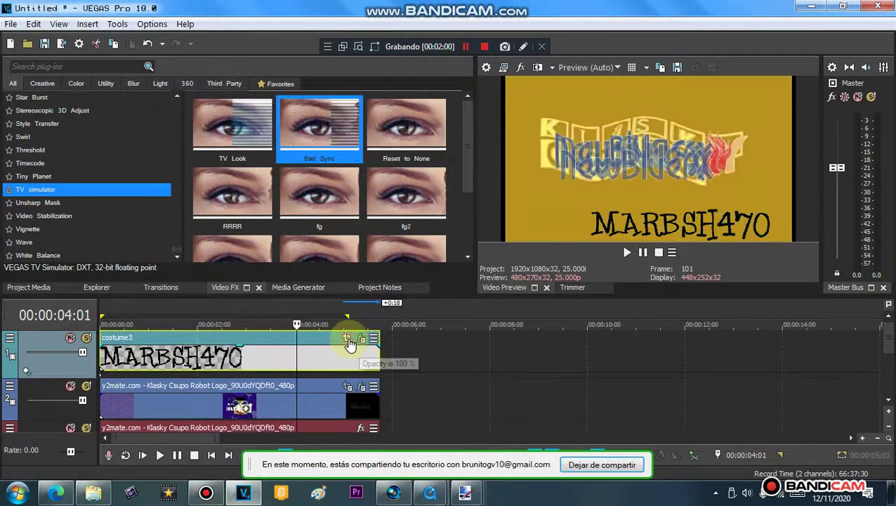
{"action": "left_click", "coordinate": [348, 338]}
{"action": "double_click", "coordinate": [102, 375]}
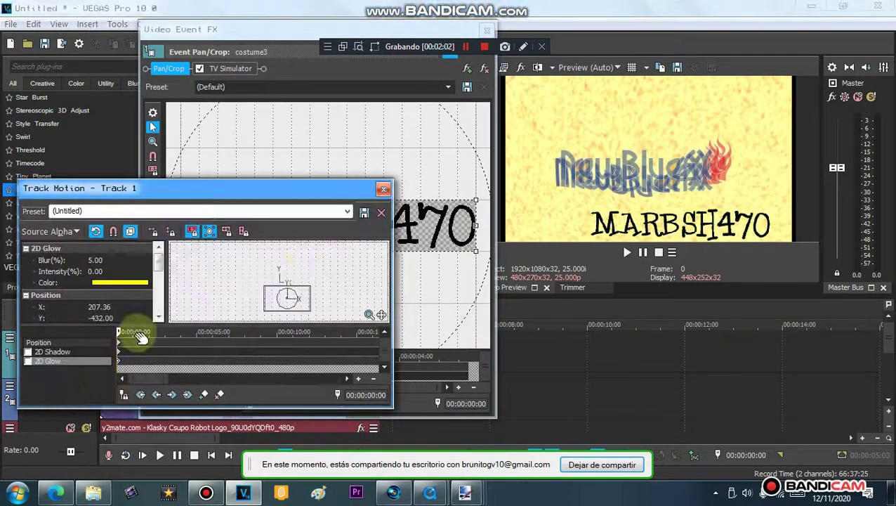
{"action": "left_click", "coordinate": [347, 211]}
{"action": "left_click", "coordinate": [343, 222]}
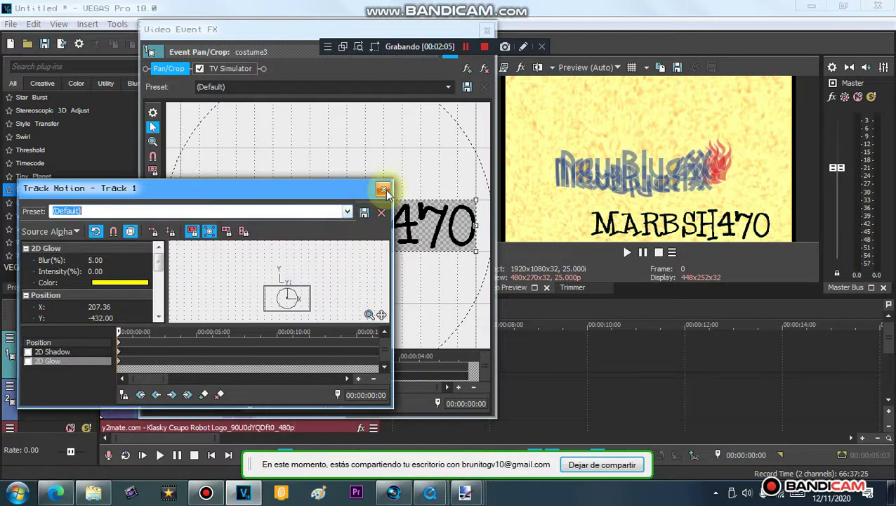
{"action": "left_click", "coordinate": [70, 344]}
{"action": "left_click", "coordinate": [348, 218]}
{"action": "left_click", "coordinate": [344, 226]}
{"action": "left_click", "coordinate": [383, 189]}
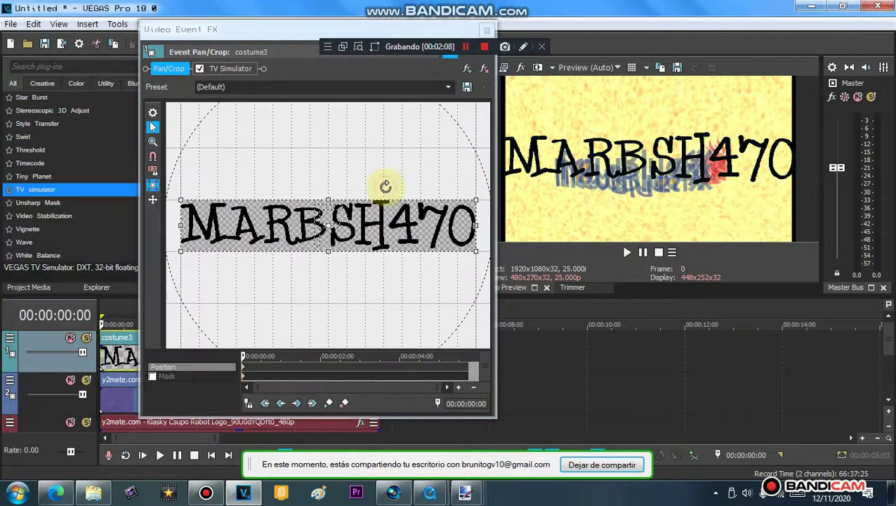
Enlarge and shift the costume3 event's Pan/Crop frame so the text sits small in the lower right of the picture.
{"action": "left_click", "coordinate": [341, 211]}
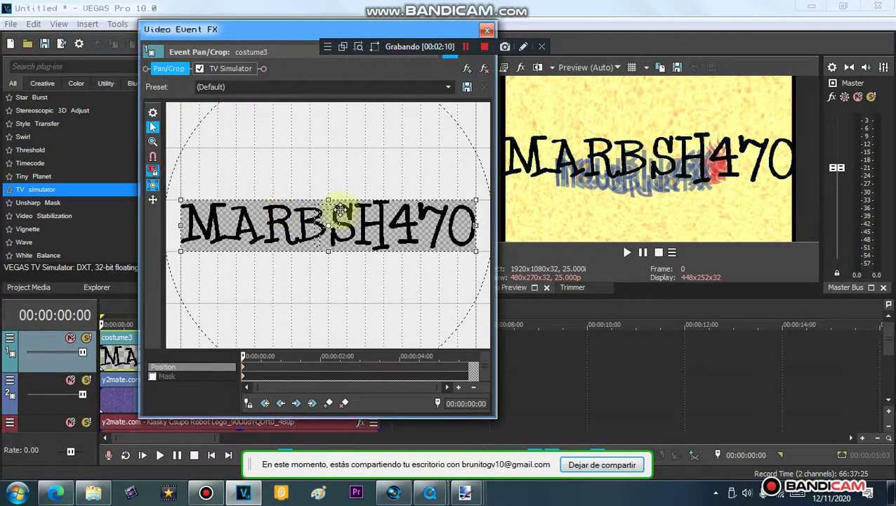
{"action": "mouse_move", "coordinate": [329, 200]}
{"action": "left_mouse_down"}
{"action": "mouse_move", "coordinate": [332, 177]}
{"action": "mouse_move", "coordinate": [328, 188]}
{"action": "left_mouse_up"}
{"action": "left_click", "coordinate": [153, 170]}
{"action": "left_click_drag", "start_coordinate": [339, 281], "coordinate": [330, 357]}
{"action": "left_click_drag", "start_coordinate": [368, 282], "coordinate": [382, 180]}
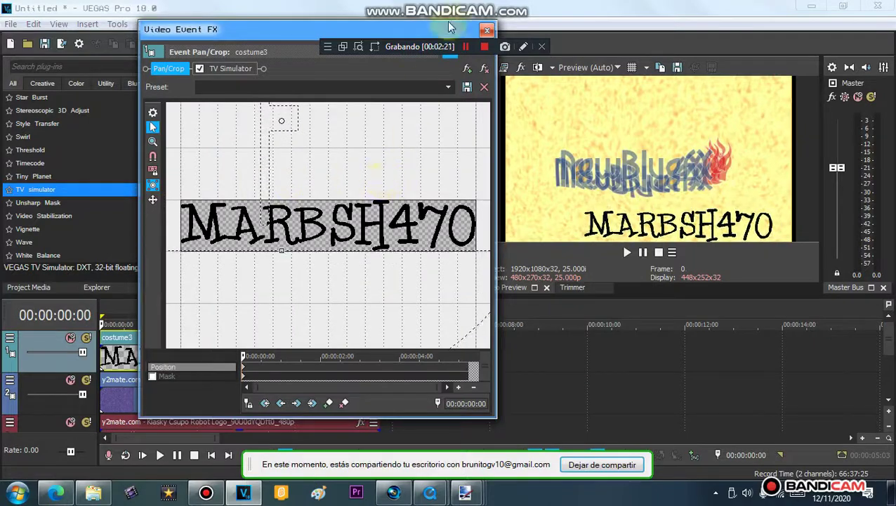
Remove the TV Simulator effect from the costume3 event.
{"action": "left_click", "coordinate": [239, 68]}
{"action": "left_click", "coordinate": [484, 68]}
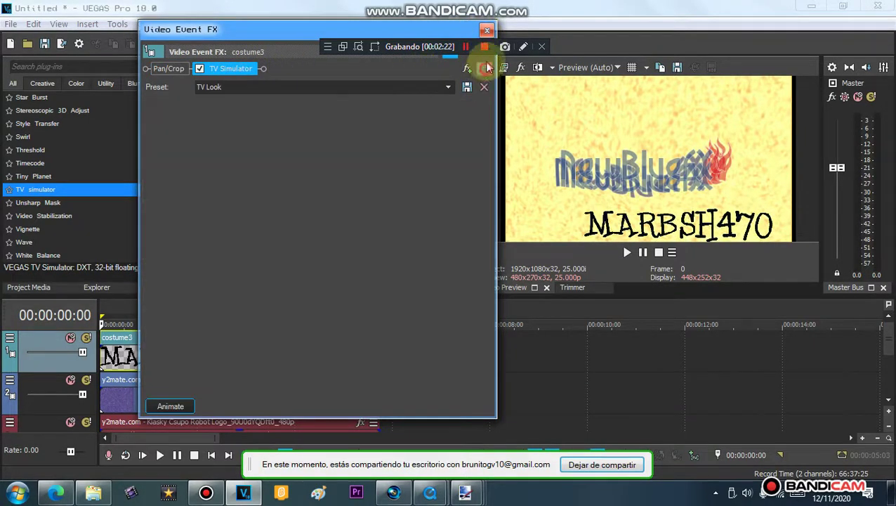
{"action": "left_click", "coordinate": [487, 31]}
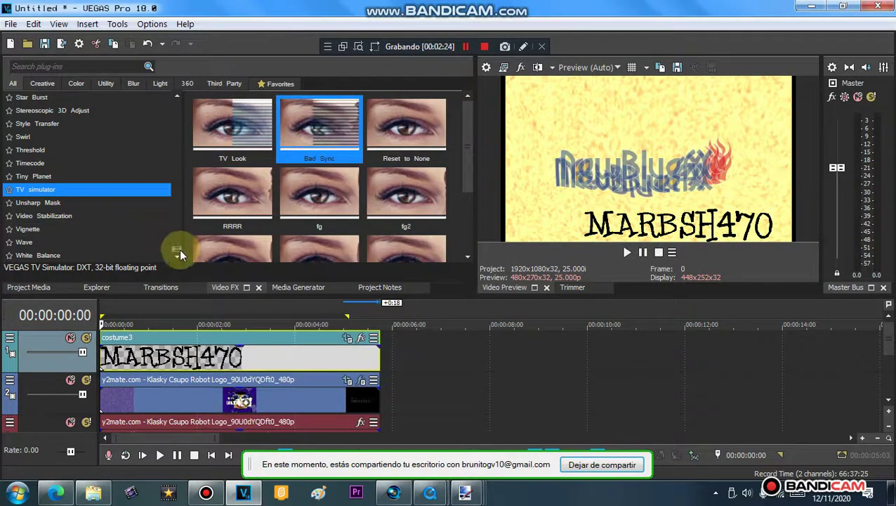
Try the NewBlue AE Ghost effect with the Ice Sculpture preset on the costume3 event, and remove it.
{"action": "scroll", "coordinate": [177, 243], "scroll_direction": "up", "scroll_amount": 5}
{"action": "left_click_drag", "start_coordinate": [176, 243], "coordinate": [180, 155]}
{"action": "scroll", "coordinate": [179, 183], "scroll_direction": "down", "scroll_amount": 9}
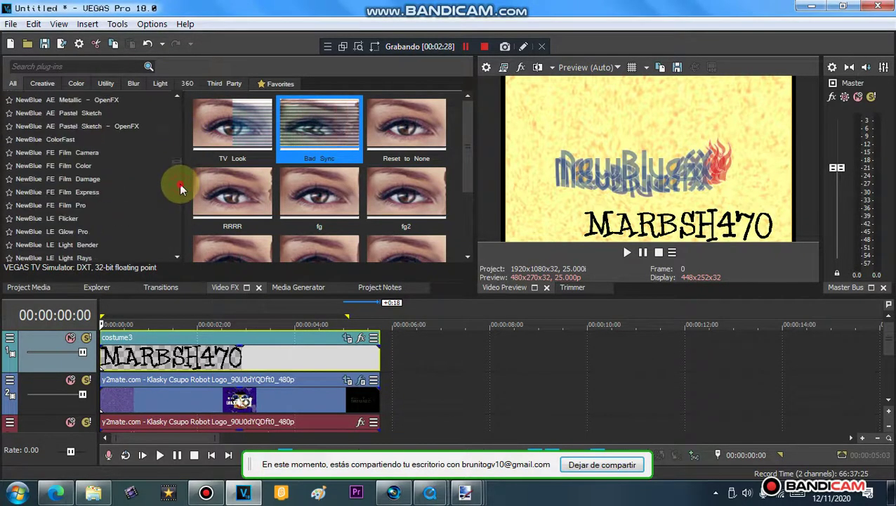
{"action": "scroll", "coordinate": [179, 182], "scroll_direction": "up", "scroll_amount": 4}
{"action": "left_click", "coordinate": [106, 180]}
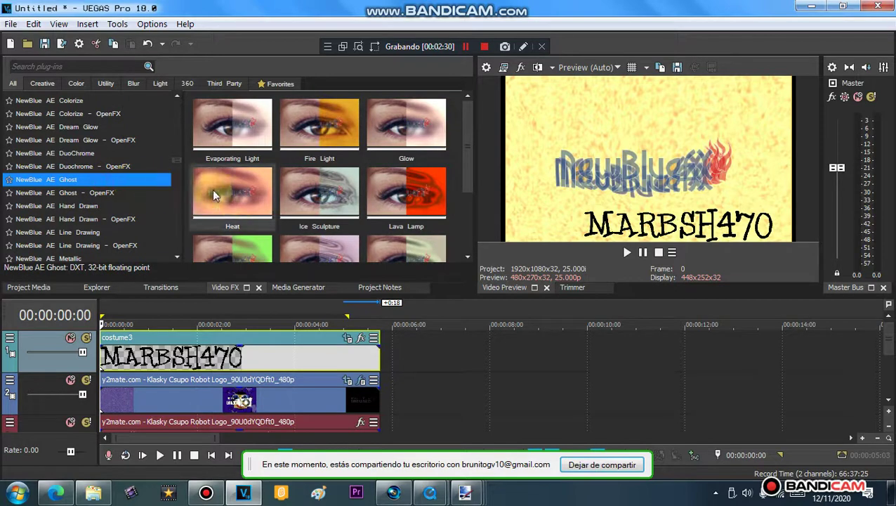
{"action": "left_click_drag", "start_coordinate": [319, 207], "coordinate": [281, 356]}
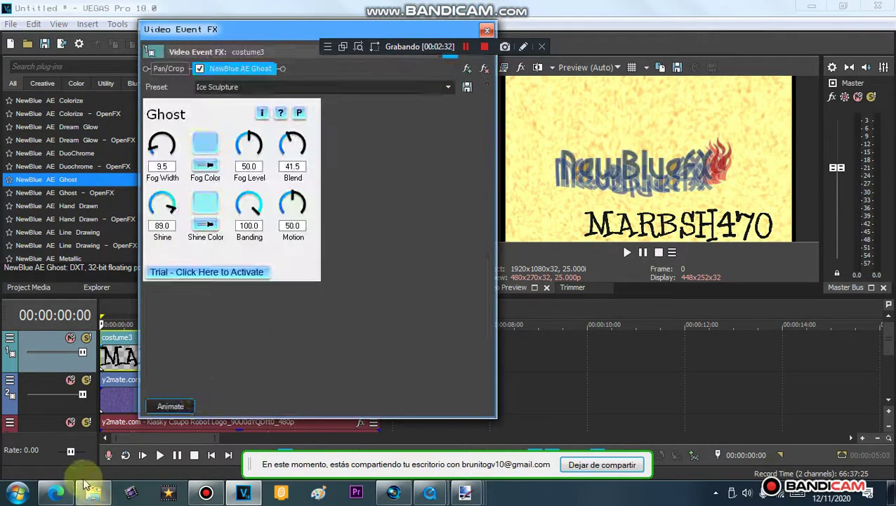
{"action": "left_click", "coordinate": [487, 30]}
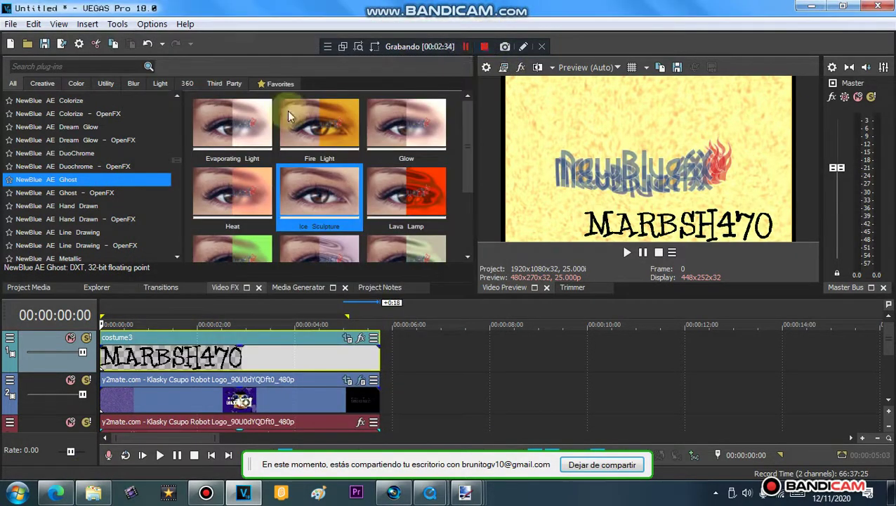
Switch to the browser to view the open YouTube audio effect video and toggle its sound.
{"action": "scroll", "coordinate": [175, 130], "scroll_direction": "up", "scroll_amount": 4}
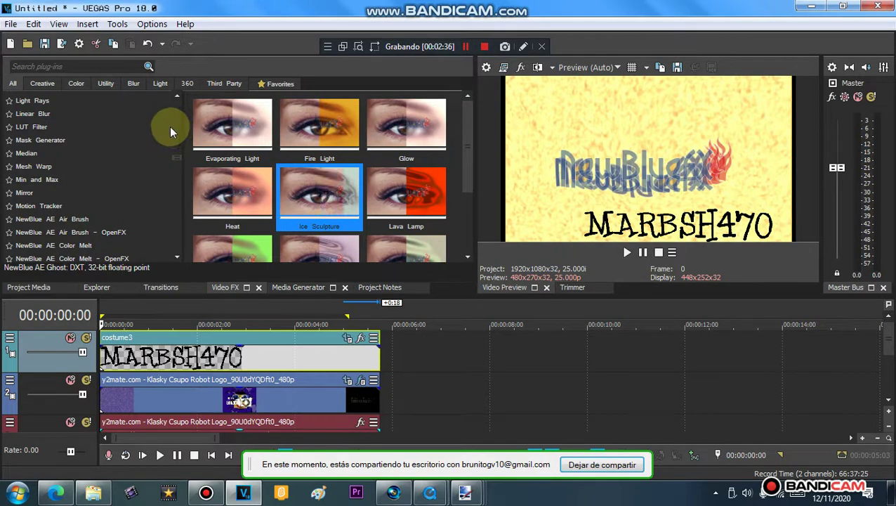
{"action": "left_click", "coordinate": [463, 46]}
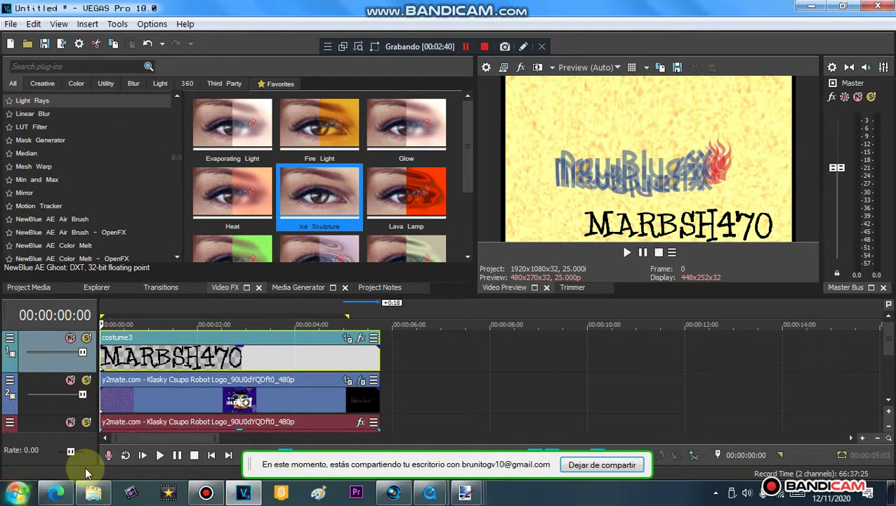
{"action": "left_click", "coordinate": [55, 492]}
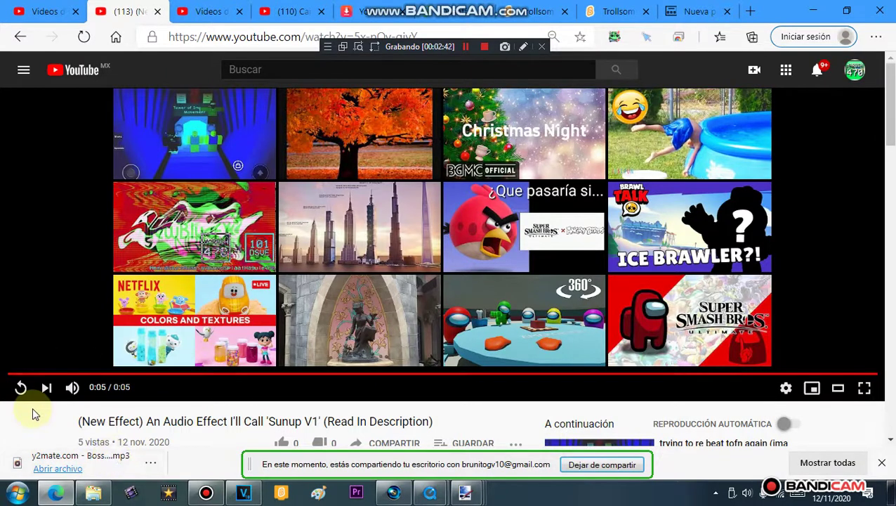
{"action": "left_click", "coordinate": [72, 387]}
{"action": "left_click", "coordinate": [466, 46]}
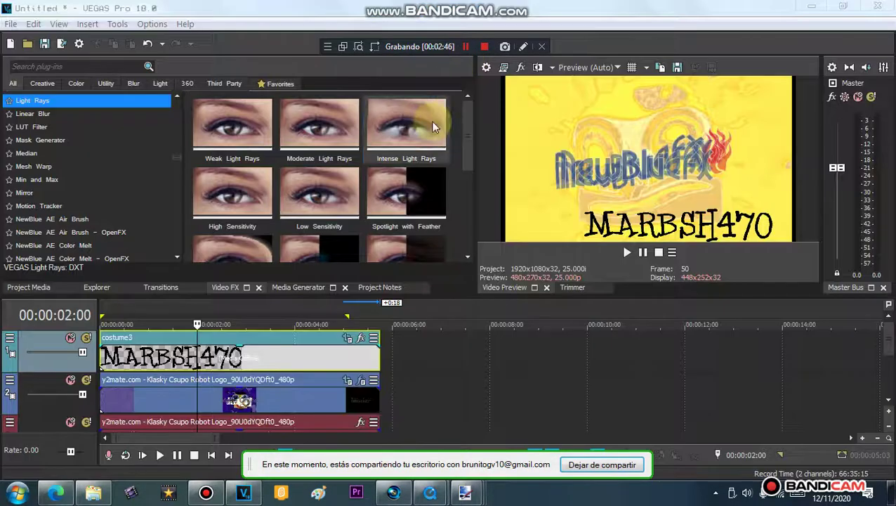
Apply Light Rays with the Intense Light Rays preset to the costume3 event, with light source X 0.651, Y 0.900 and strength 1.000.
{"action": "left_click_drag", "start_coordinate": [411, 128], "coordinate": [306, 327]}
{"action": "left_click_drag", "start_coordinate": [316, 361], "coordinate": [316, 362]}
{"action": "left_click_drag", "start_coordinate": [197, 182], "coordinate": [217, 209]}
{"action": "left_click_drag", "start_coordinate": [357, 162], "coordinate": [424, 190]}
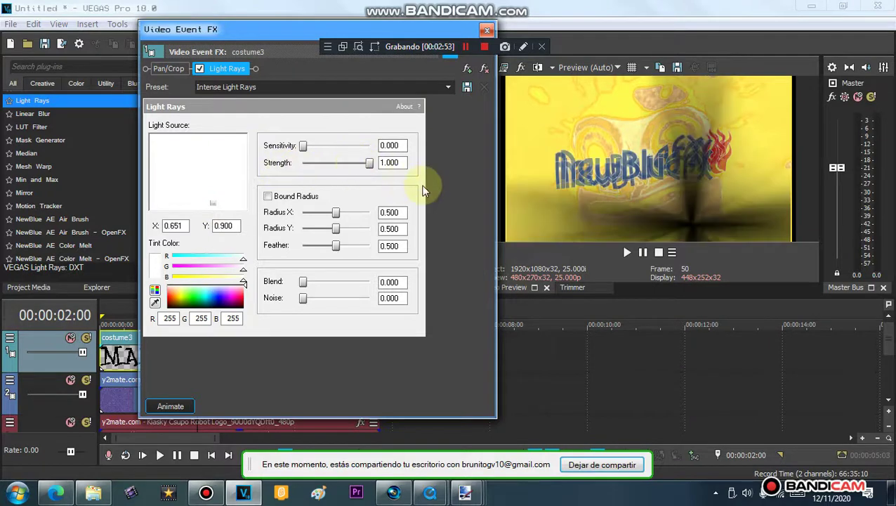
Animate the Light Rays effect with keyframes near the start and end of the event, setting the strength to 0.000 at the end.
{"action": "left_click", "coordinate": [170, 406]}
{"action": "left_click_drag", "start_coordinate": [270, 391], "coordinate": [249, 381]}
{"action": "left_click_drag", "start_coordinate": [372, 170], "coordinate": [236, 189]}
{"action": "left_click", "coordinate": [450, 383]}
{"action": "left_click_drag", "start_coordinate": [403, 30], "coordinate": [301, 22]}
{"action": "left_click_drag", "start_coordinate": [358, 366], "coordinate": [347, 368]}
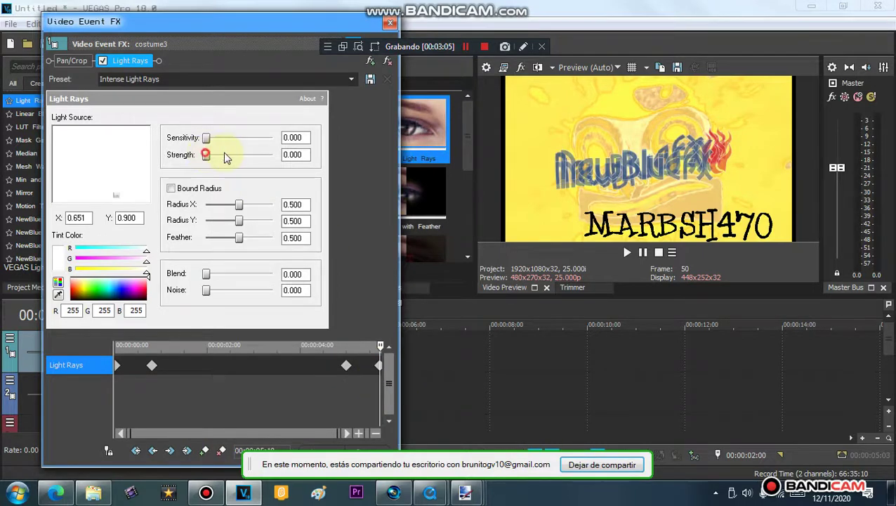
{"action": "left_click", "coordinate": [391, 22]}
Inspect the NewBlue ME Wiggle settings on the logo clip in track 2, and play back the timeline.
{"action": "left_click_drag", "start_coordinate": [288, 360], "coordinate": [337, 362]}
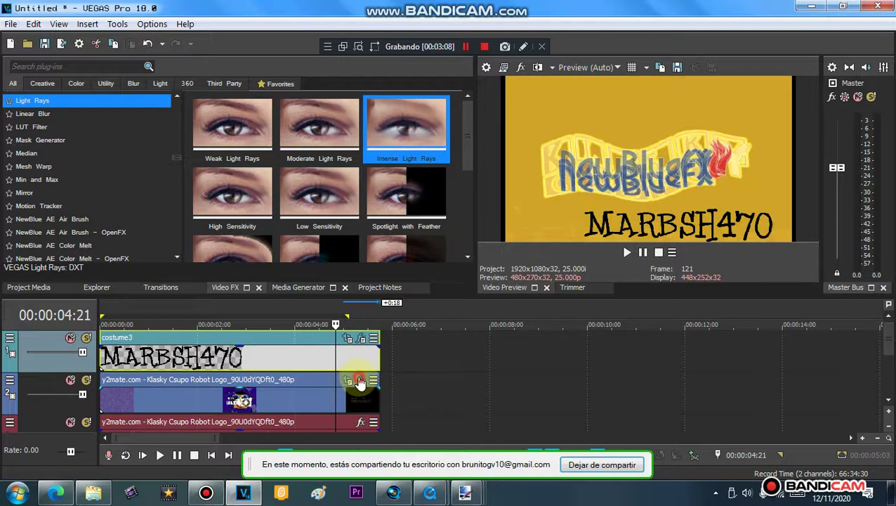
{"action": "left_click", "coordinate": [359, 381]}
{"action": "left_click", "coordinate": [122, 60]}
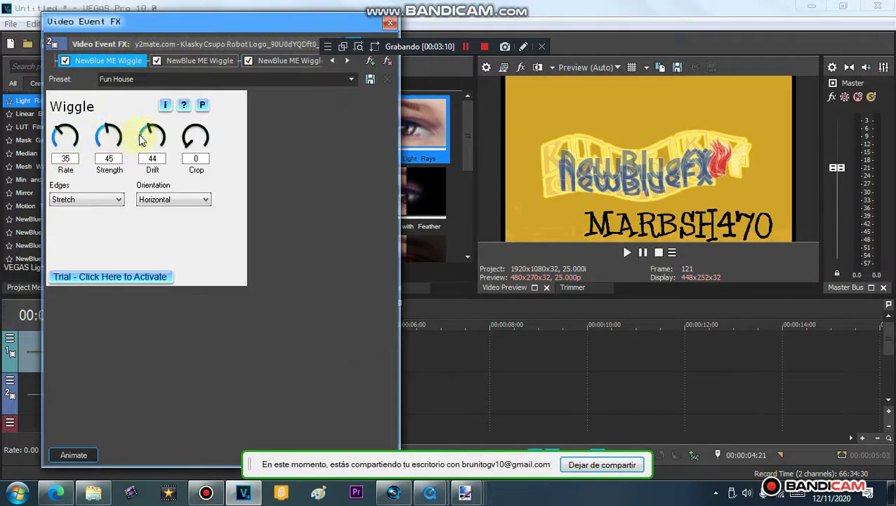
{"action": "left_click", "coordinate": [261, 64]}
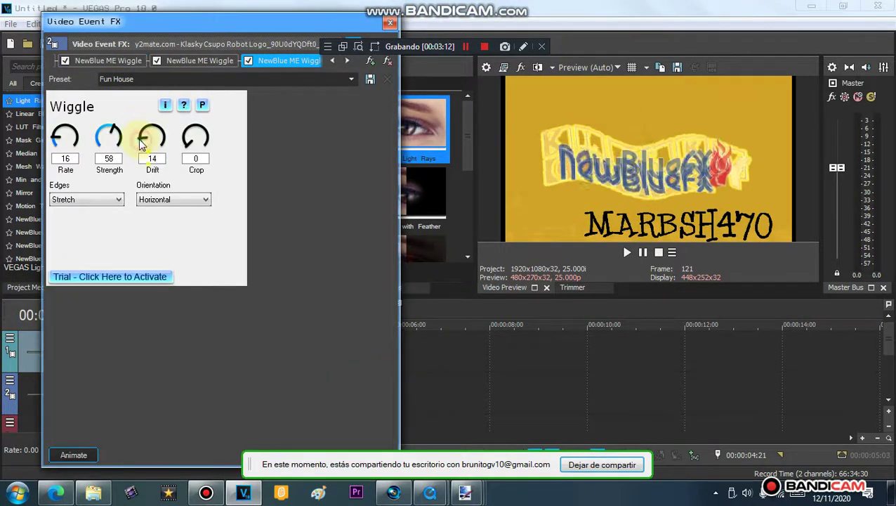
{"action": "left_click", "coordinate": [390, 23]}
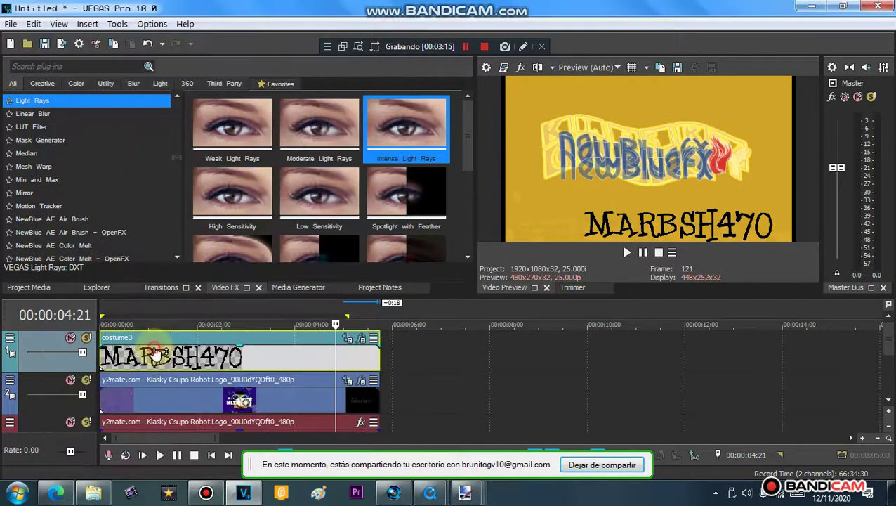
{"action": "left_click", "coordinate": [185, 366]}
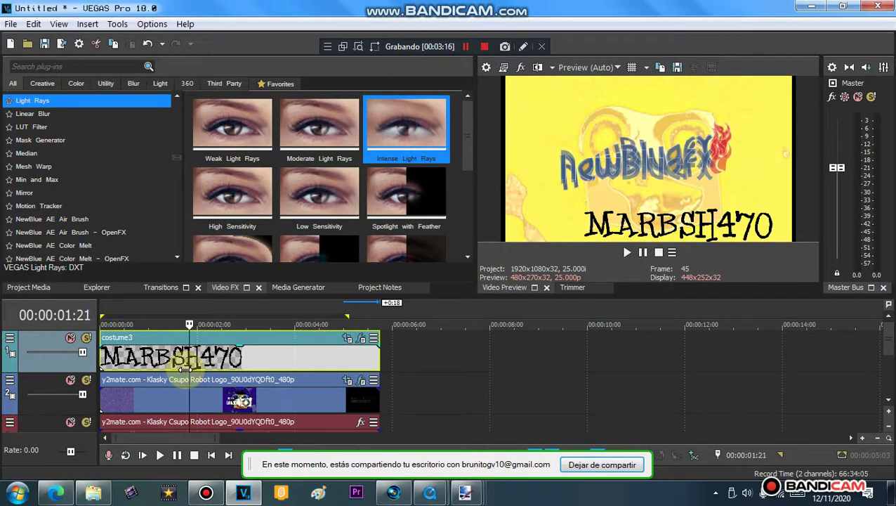
{"action": "key", "text": "space"}
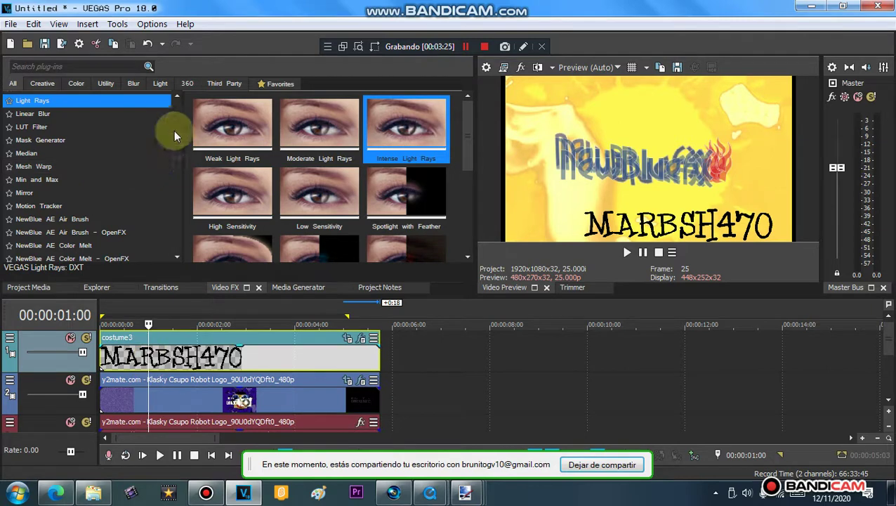
Try a Gradient Map with the Reset to None preset on the costume3 event, colouring its two gradient points golden orange.
{"action": "scroll", "coordinate": [177, 123], "scroll_direction": "up", "scroll_amount": 4}
{"action": "left_click", "coordinate": [98, 167]}
{"action": "left_click_drag", "start_coordinate": [242, 143], "coordinate": [283, 294]}
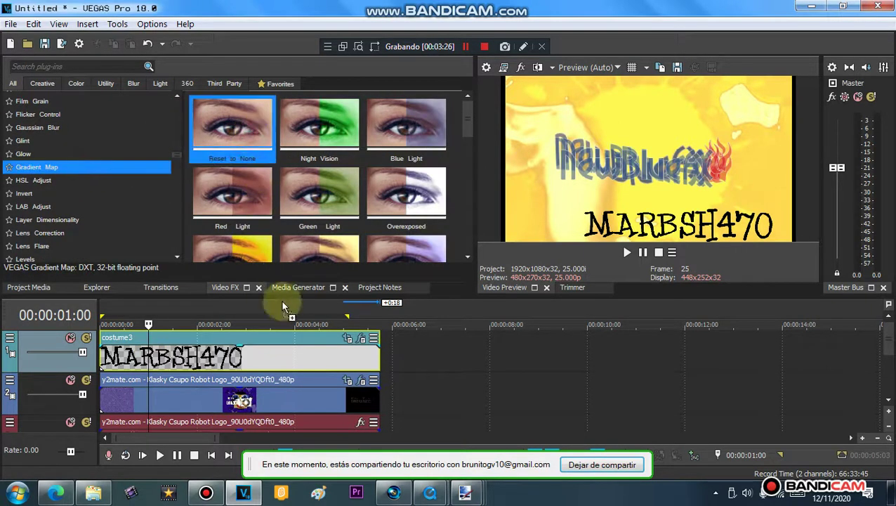
{"action": "left_click_drag", "start_coordinate": [289, 360], "coordinate": [289, 360]}
{"action": "left_click", "coordinate": [101, 199]}
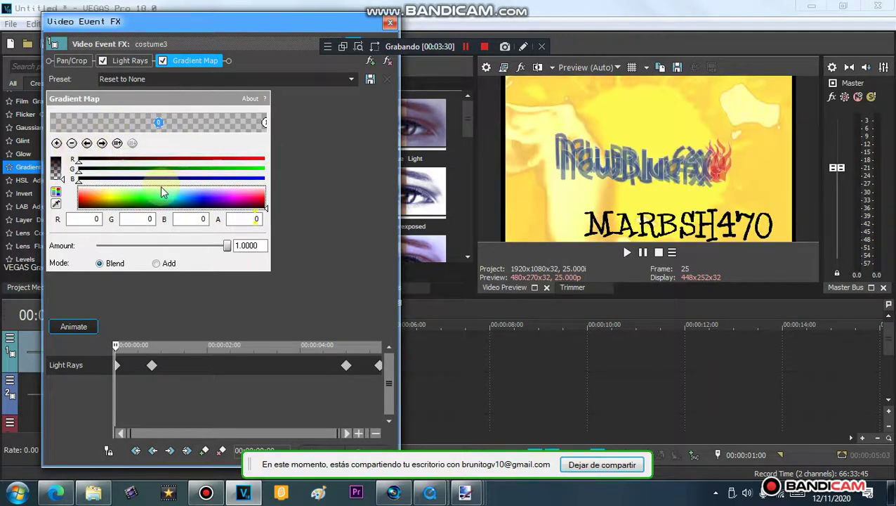
{"action": "left_click", "coordinate": [262, 124]}
{"action": "left_click", "coordinate": [100, 198]}
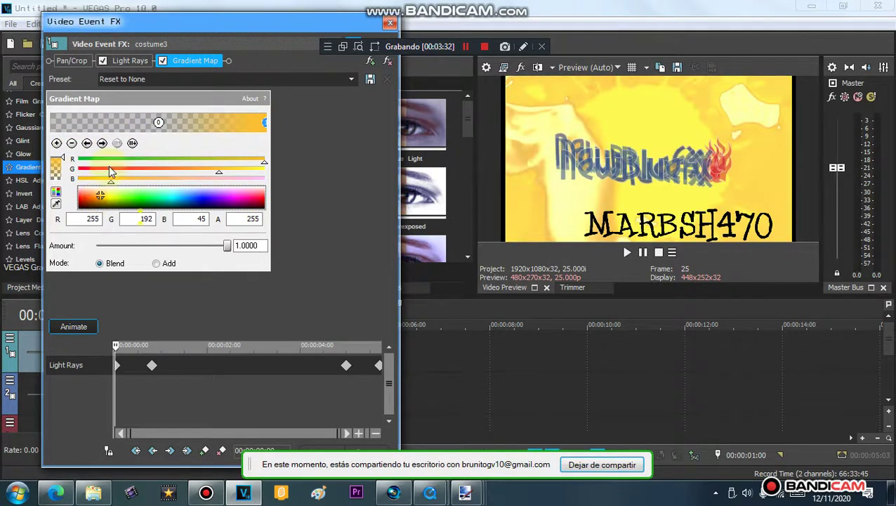
{"action": "left_click", "coordinate": [159, 123]}
{"action": "left_click", "coordinate": [100, 200]}
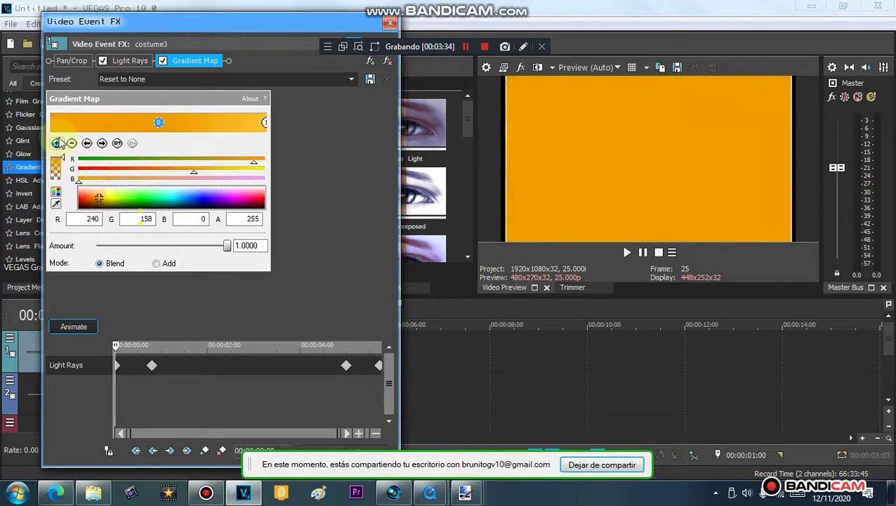
Try extra points in the costume3 gradient, one of them fully transparent, and remove the Gradient Map effect.
{"action": "left_click_drag", "start_coordinate": [168, 125], "coordinate": [136, 124]}
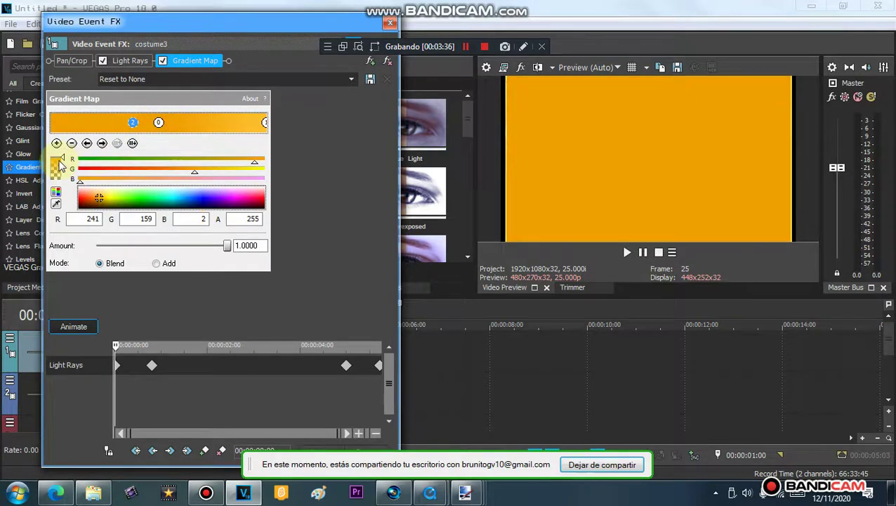
{"action": "left_click", "coordinate": [58, 164]}
{"action": "left_click", "coordinate": [56, 143]}
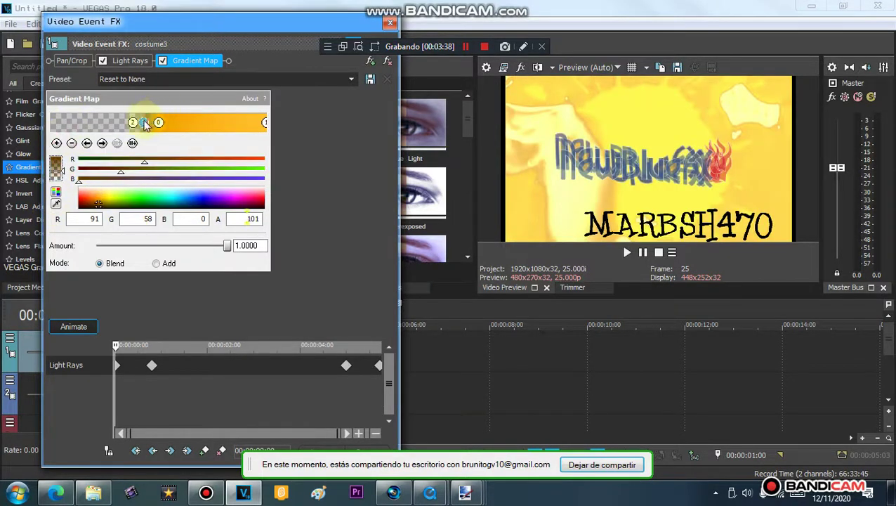
{"action": "left_click_drag", "start_coordinate": [145, 124], "coordinate": [197, 124]}
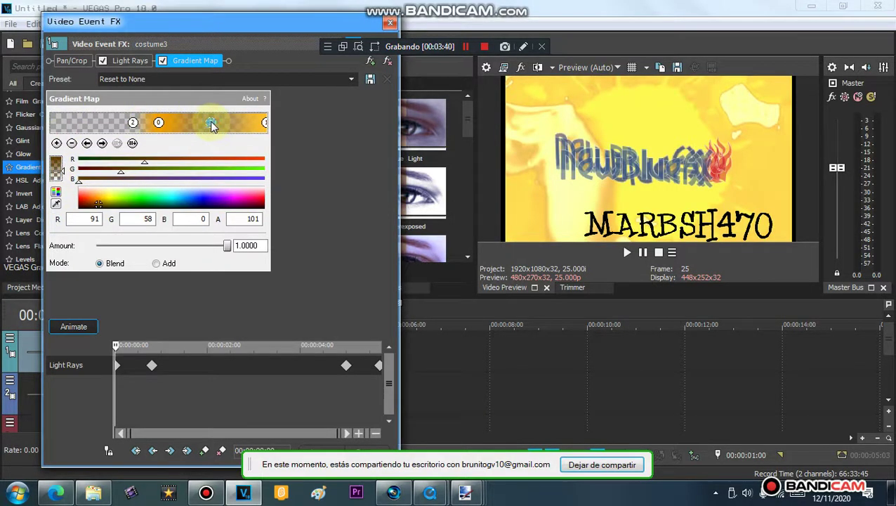
{"action": "left_click", "coordinate": [387, 61]}
{"action": "left_click", "coordinate": [391, 25]}
Enable 2D Shadow in the track motion of track 1, which holds the costume3 text.
{"action": "left_click", "coordinate": [9, 338]}
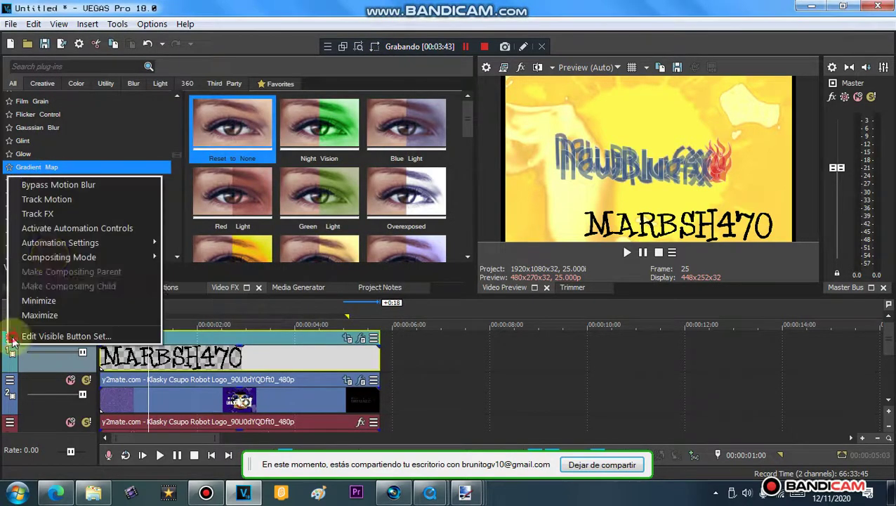
{"action": "left_click", "coordinate": [75, 203]}
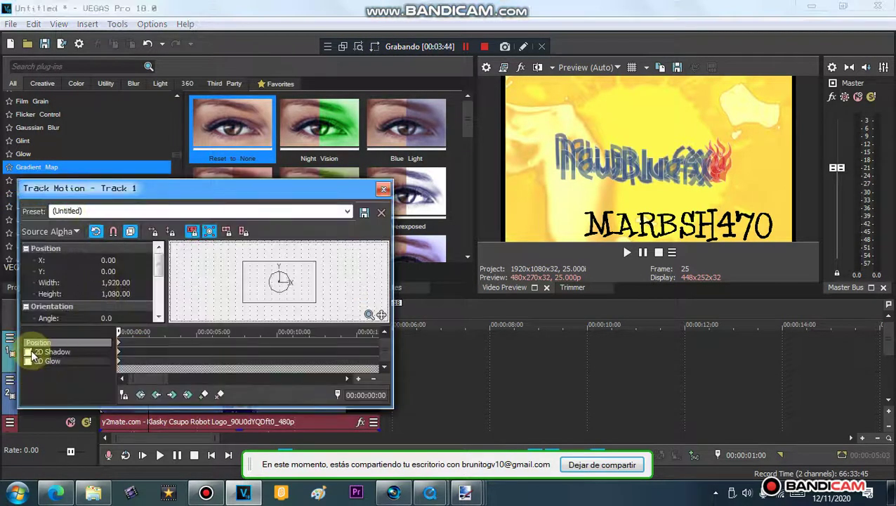
{"action": "left_click", "coordinate": [383, 188]}
{"action": "left_click", "coordinate": [319, 141]}
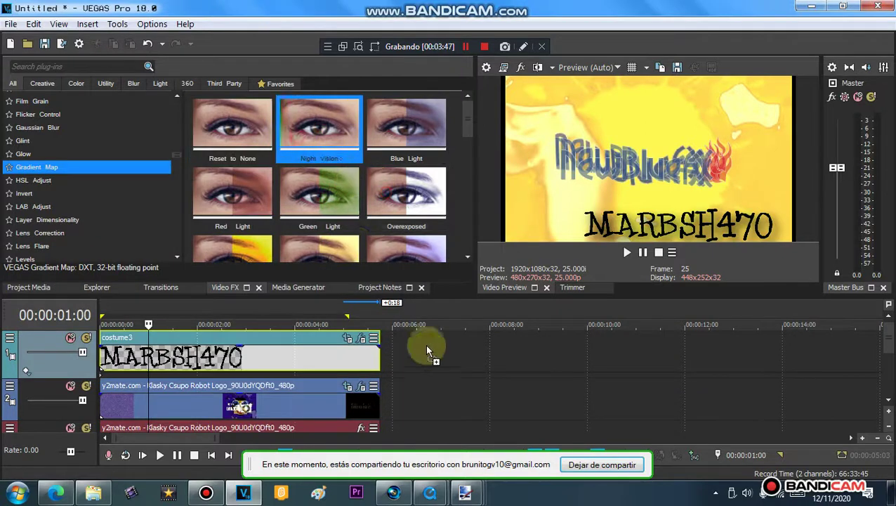
{"action": "left_click_drag", "start_coordinate": [426, 347], "coordinate": [426, 349]}
{"action": "left_click", "coordinate": [386, 62]}
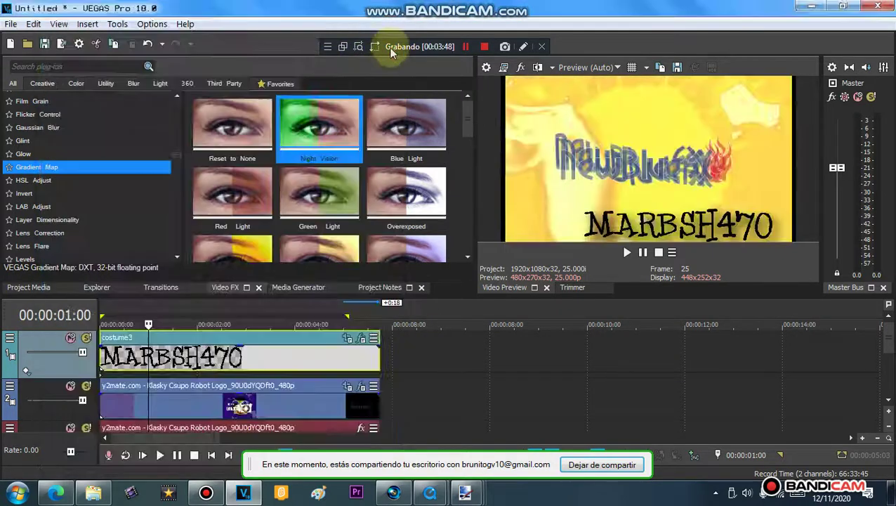
Add ExpressFX Chorus, tb_grumblebum, ERZATZ, IO/Phaser and IL Vocodex (demo), in that order, to the logo clip's audio event.
{"action": "left_click", "coordinate": [288, 360]}
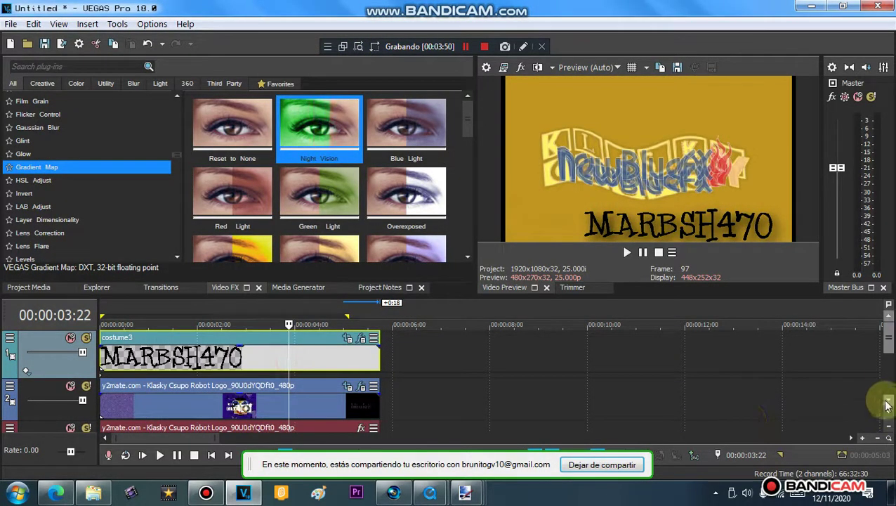
{"action": "scroll", "coordinate": [889, 393], "scroll_direction": "down", "scroll_amount": 3}
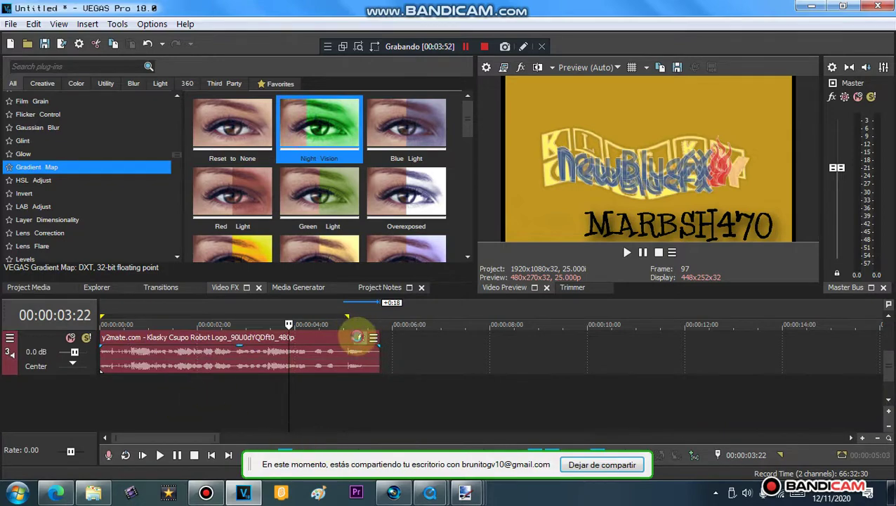
{"action": "left_click", "coordinate": [356, 337]}
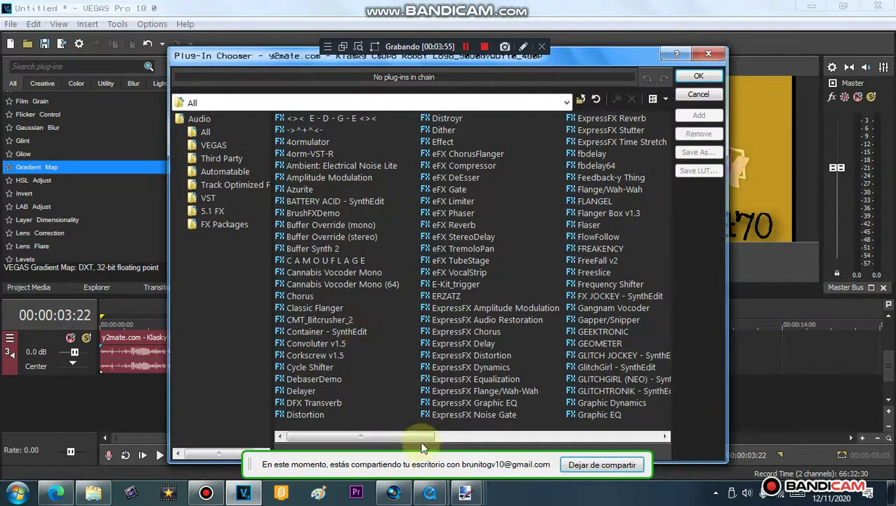
{"action": "double_click", "coordinate": [472, 332]}
{"action": "left_click_drag", "start_coordinate": [400, 436], "coordinate": [606, 436]}
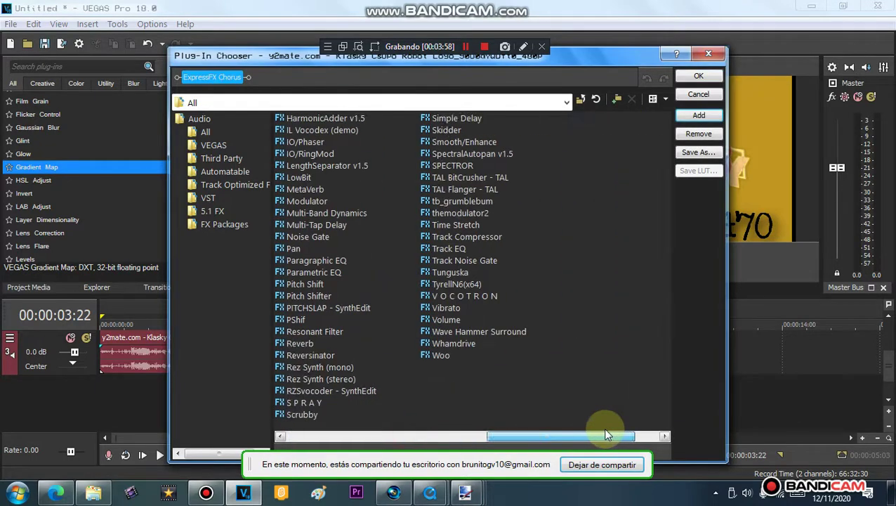
{"action": "double_click", "coordinate": [464, 201]}
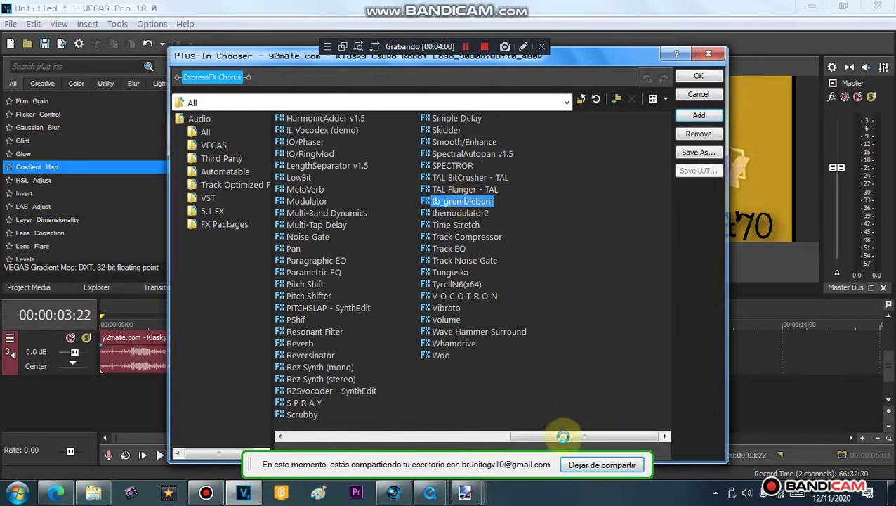
{"action": "left_click_drag", "start_coordinate": [580, 435], "coordinate": [388, 435]}
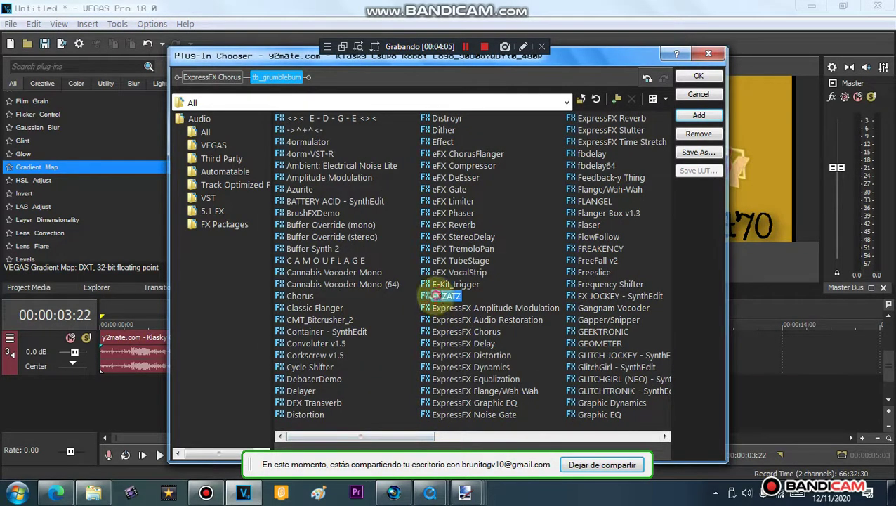
{"action": "left_click_drag", "start_coordinate": [411, 436], "coordinate": [458, 444]}
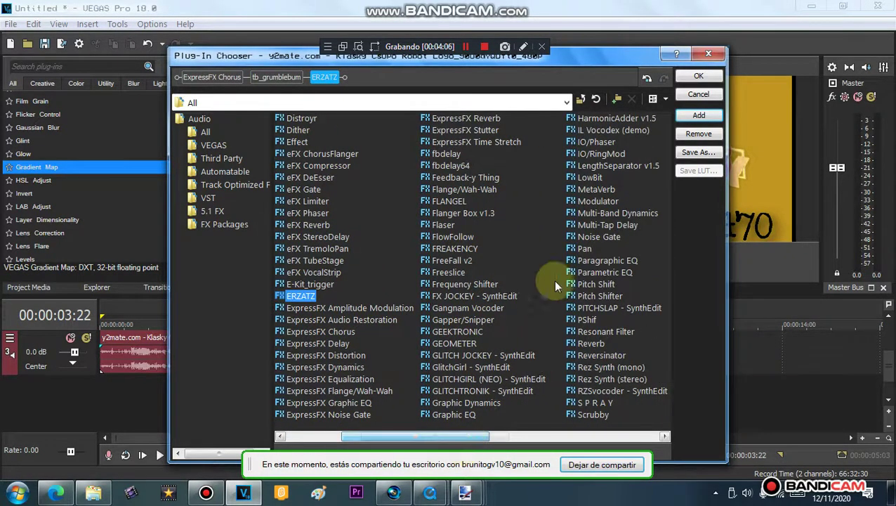
{"action": "left_click", "coordinate": [594, 142]}
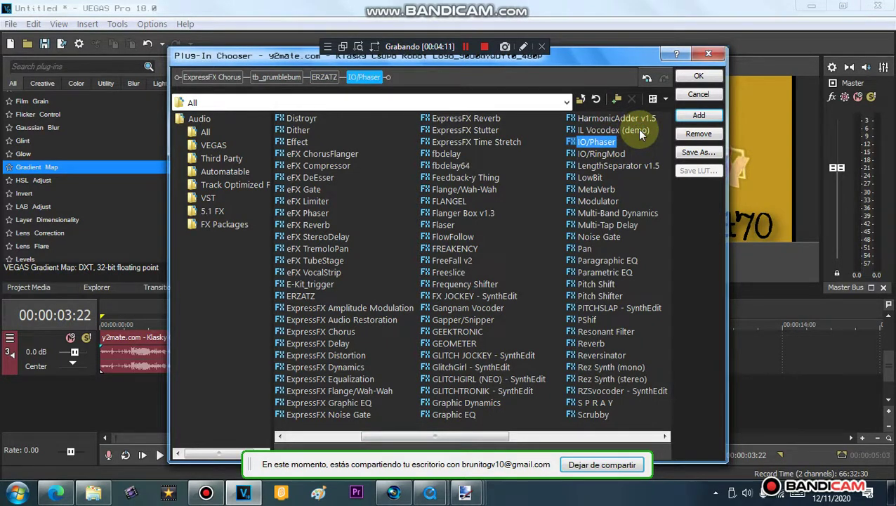
{"action": "left_click", "coordinate": [635, 130]}
{"action": "left_click", "coordinate": [691, 77]}
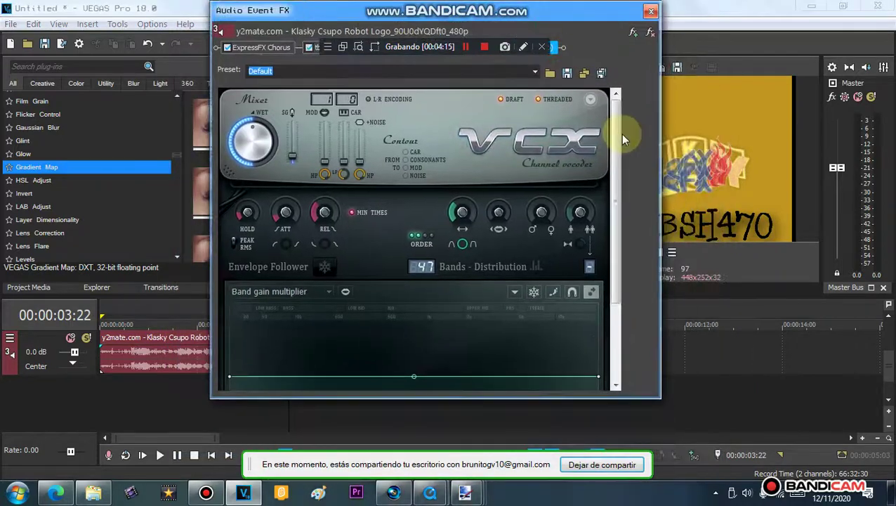
Load the built-in Clearer preset in the IL Vocodex (demo) effect.
{"action": "scroll", "coordinate": [596, 316], "scroll_direction": "down", "scroll_amount": 3}
{"action": "left_click", "coordinate": [575, 381]}
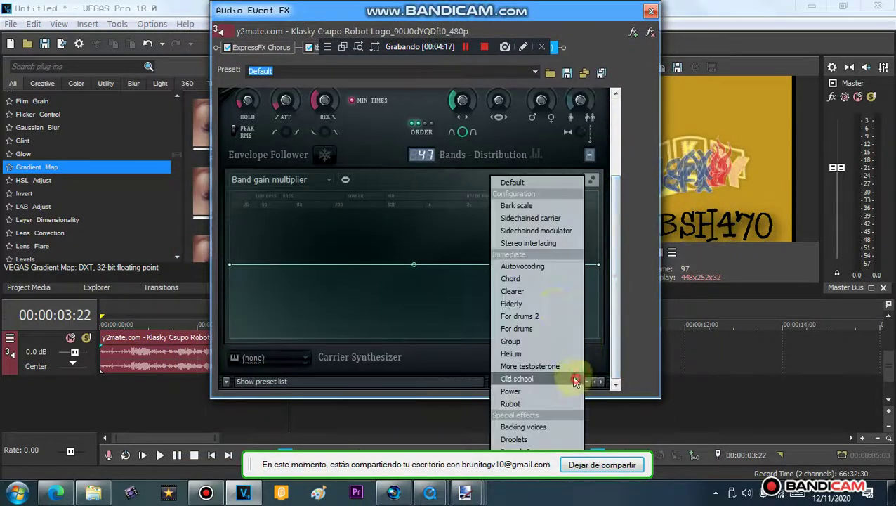
{"action": "left_click", "coordinate": [537, 295]}
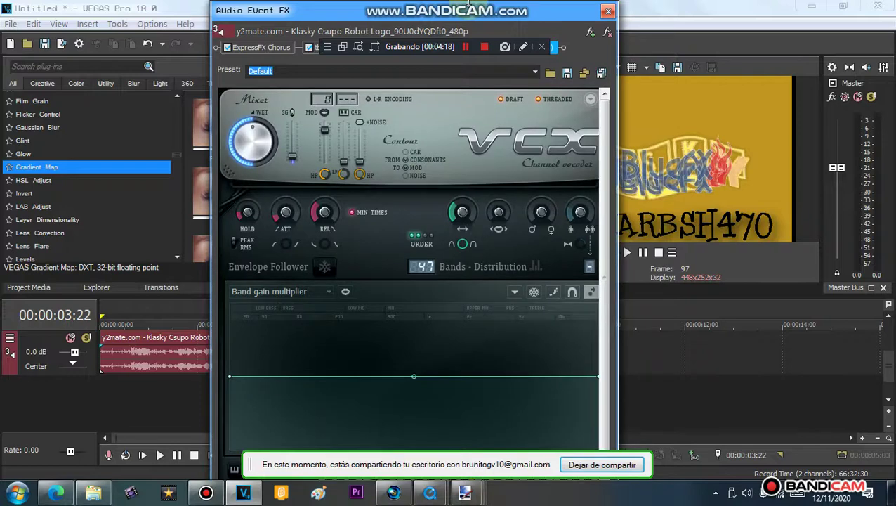
{"action": "left_click_drag", "start_coordinate": [467, 2], "coordinate": [506, 11]}
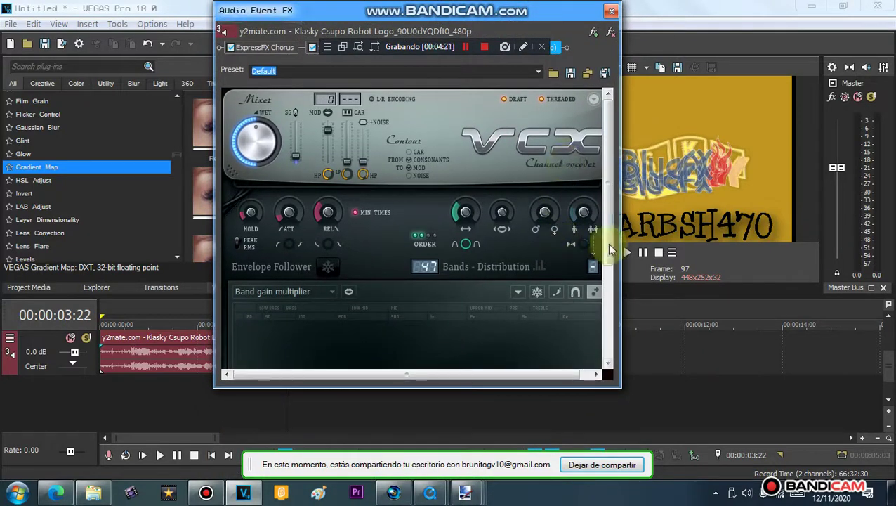
Set the Vocodex carrier synthesizer to Flanged saw and activate several black keys on its keyboard to form a chord.
{"action": "scroll", "coordinate": [610, 250], "scroll_direction": "down", "scroll_amount": 5}
{"action": "left_click", "coordinate": [295, 314]}
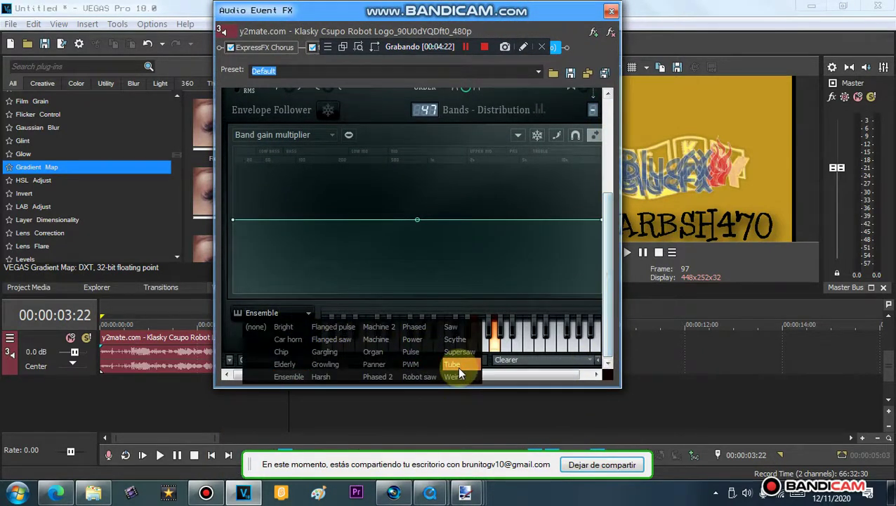
{"action": "left_click", "coordinate": [344, 340]}
{"action": "left_click_drag", "start_coordinate": [469, 337], "coordinate": [510, 340]}
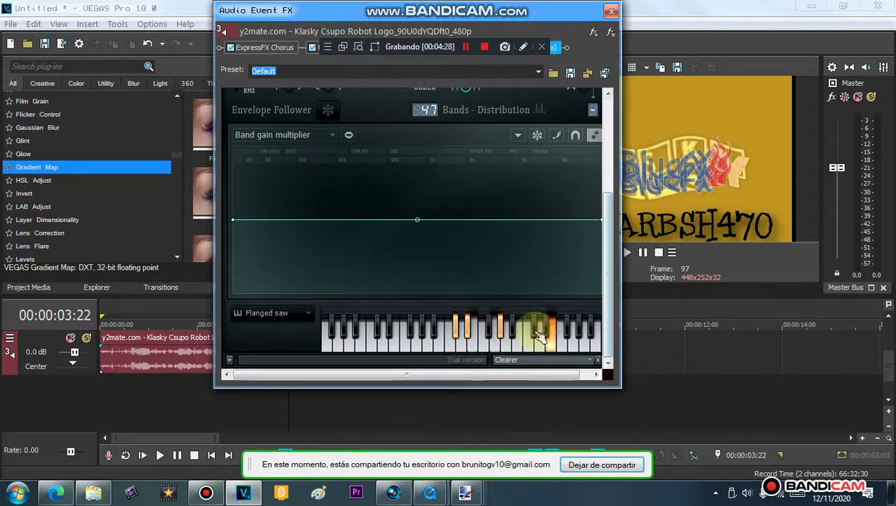
{"action": "left_click", "coordinate": [535, 328]}
{"action": "left_click", "coordinate": [545, 328]}
{"action": "left_click", "coordinate": [578, 329]}
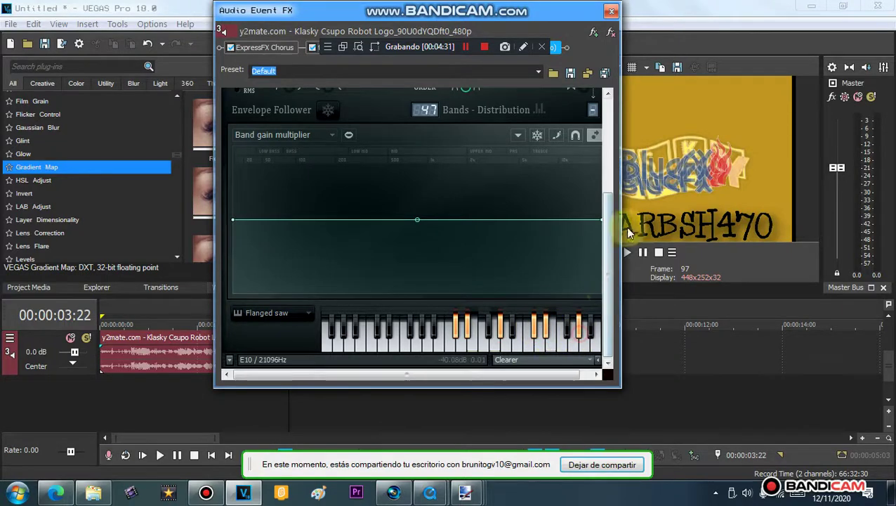
Adjust the Vocodex band width knob above the Bands - Distribution section.
{"action": "scroll", "coordinate": [610, 113], "scroll_direction": "up", "scroll_amount": 2}
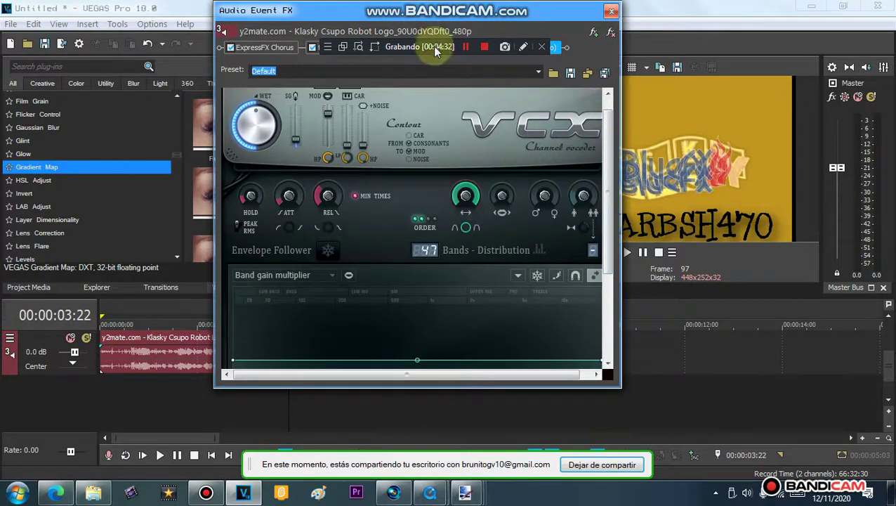
{"action": "left_click_drag", "start_coordinate": [433, 46], "coordinate": [427, 113]}
{"action": "left_click", "coordinate": [465, 196]}
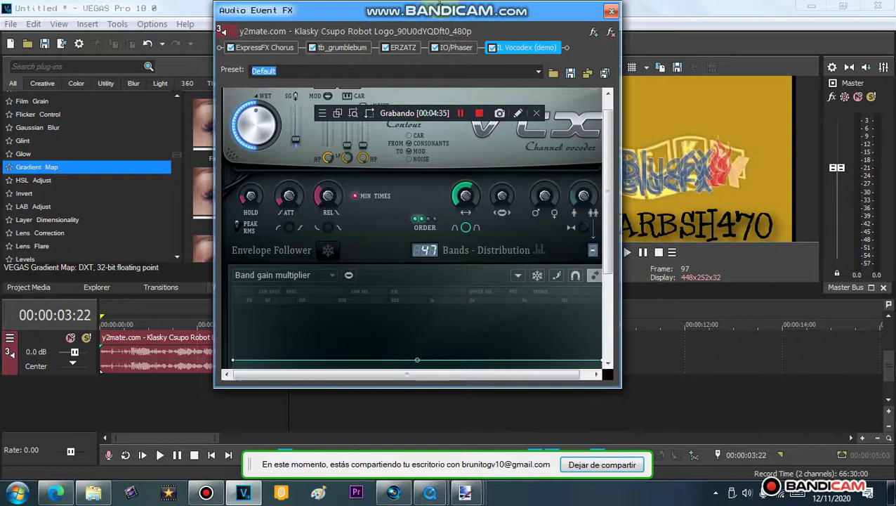
Set the number of bands in the ERZATZ effect to 04.
{"action": "left_click", "coordinate": [403, 47]}
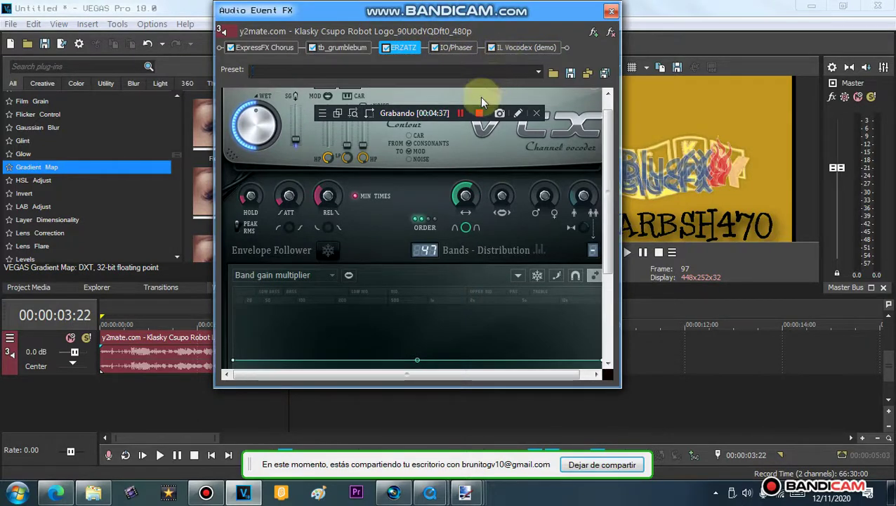
{"action": "left_click", "coordinate": [303, 250]}
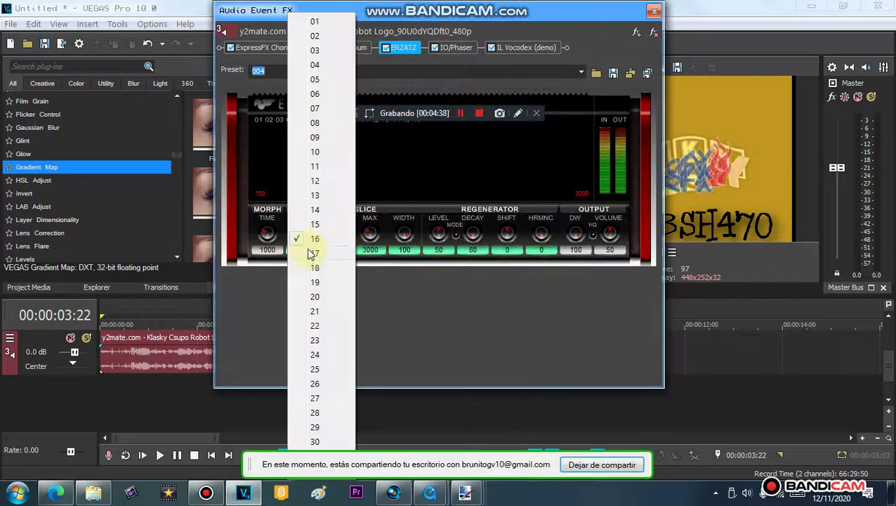
{"action": "left_click", "coordinate": [322, 66]}
Load the [Sys] Wacky 4 preset in ExpressFX Chorus, with size 2 and a rate of 14.031 Hz.
{"action": "left_click", "coordinate": [264, 47]}
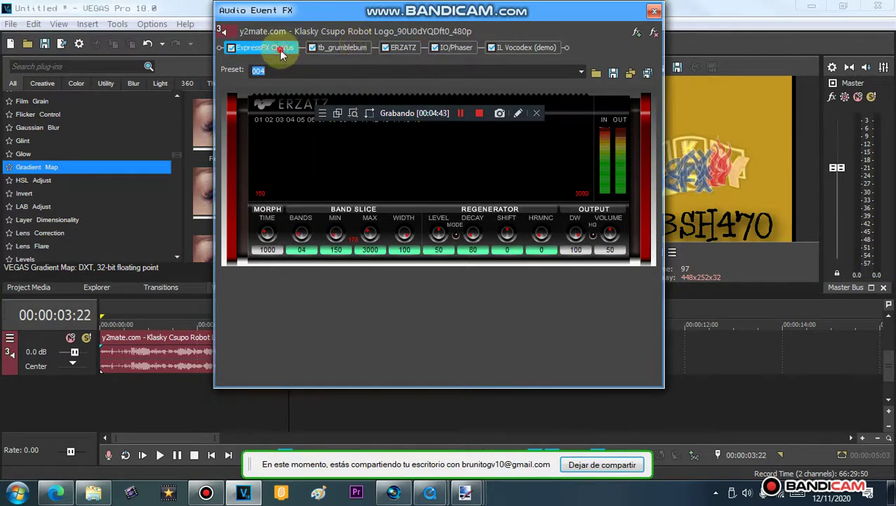
{"action": "left_click", "coordinate": [390, 71]}
{"action": "left_click", "coordinate": [289, 186]}
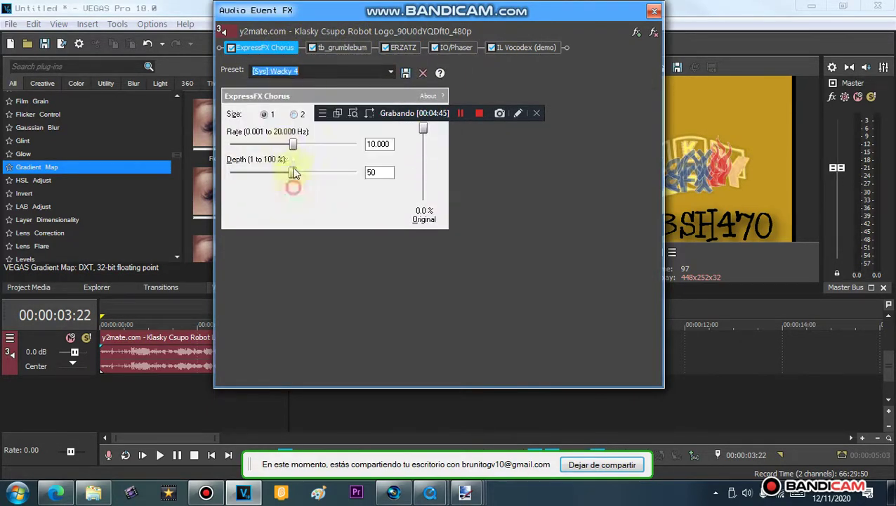
{"action": "left_click_drag", "start_coordinate": [312, 149], "coordinate": [317, 148]}
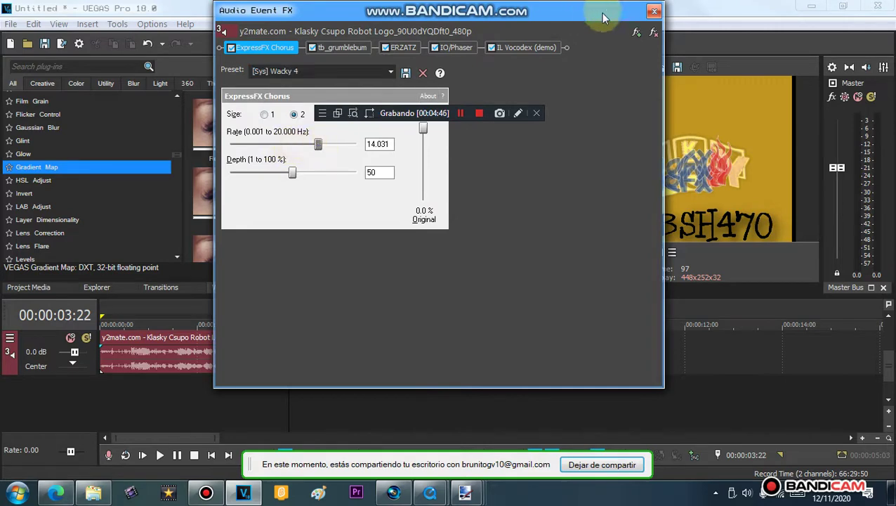
{"action": "left_click", "coordinate": [654, 11]}
Play the timeline from the start to check the processed audio and video, and pause past the clip's end.
{"action": "left_click", "coordinate": [100, 383]}
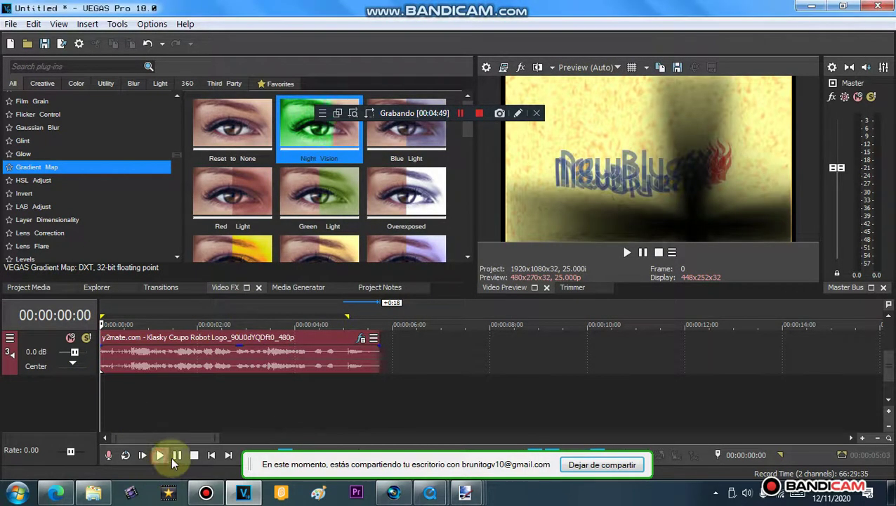
{"action": "left_click", "coordinate": [166, 456]}
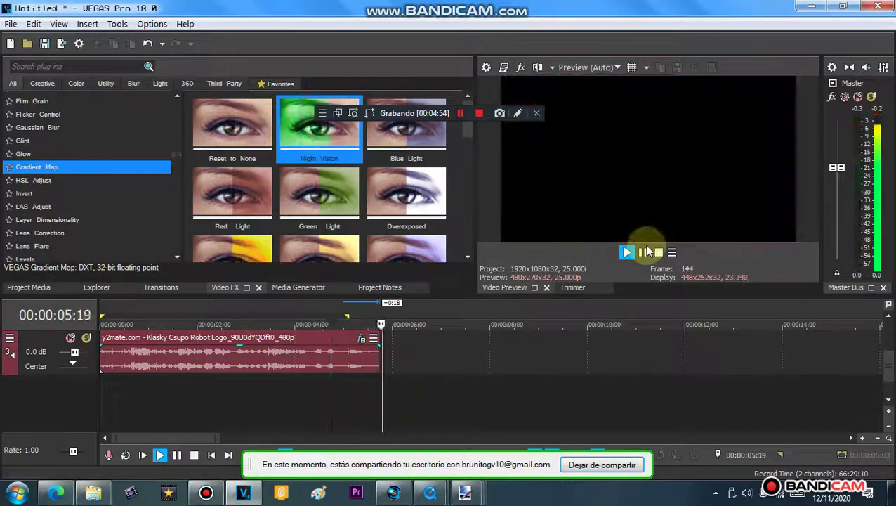
{"action": "left_click", "coordinate": [643, 252]}
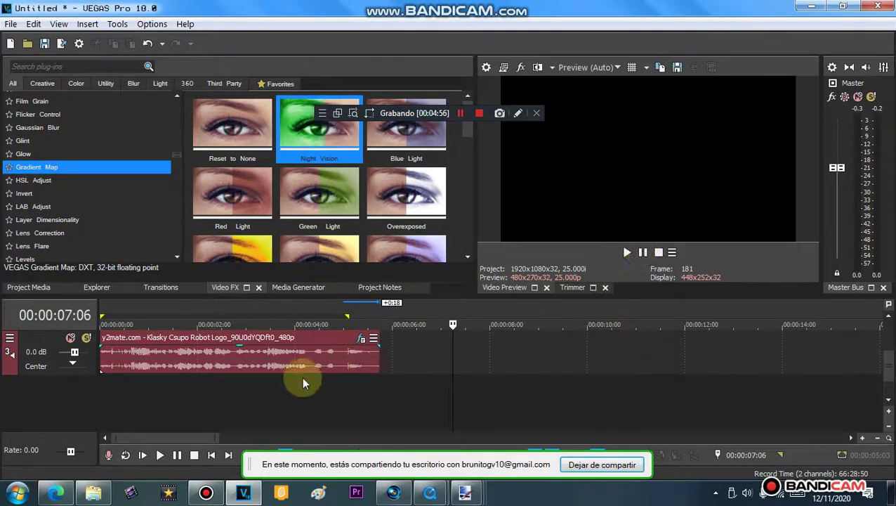